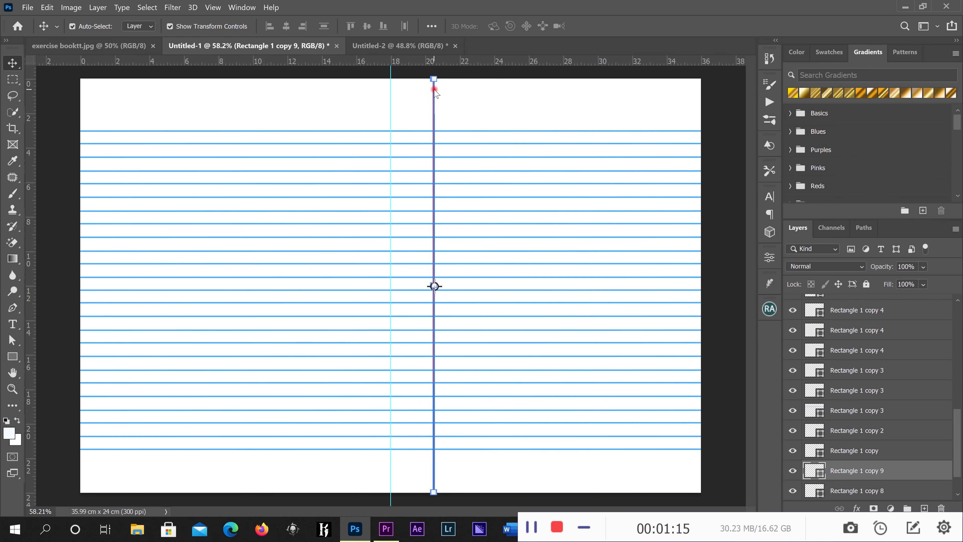
# Step: Nudge the duplicated red vertical line left, away from the original, to about 20 cm on the horizontal ruler
pyautogui.press('Left')
pyautogui.press('Left')
pyautogui.press('Left')
pyautogui.press('Left')
pyautogui.press('Left')
pyautogui.press('Left')
pyautogui.press('Left')
pyautogui.press('Left')
pyautogui.press('Left')
pyautogui.press('Left')
pyautogui.press('Left')
pyautogui.press('Left')
pyautogui.press('Left')
pyautogui.press('Left')
pyautogui.press('Left')
pyautogui.press('Left')
pyautogui.press('Left')
pyautogui.press('Left')
pyautogui.press('Left')
pyautogui.press('Left')
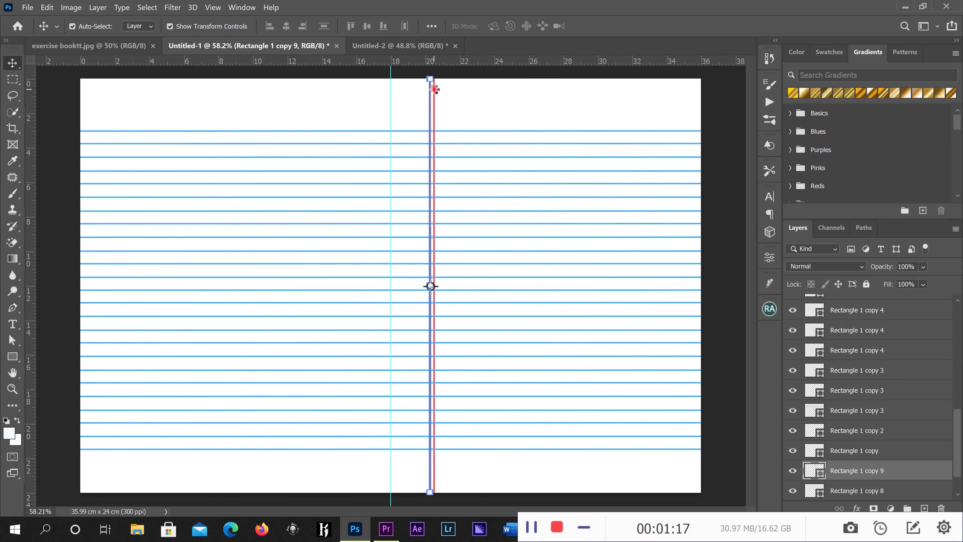
pyautogui.press('Left')
pyautogui.press('Left')
pyautogui.press('Left')
pyautogui.press('Left')
pyautogui.press('Left')
pyautogui.press('Left')
pyautogui.press('Left')
pyautogui.press('Left')
pyautogui.press('Left')
pyautogui.press('Left')
pyautogui.press('Left')
pyautogui.press('Left')
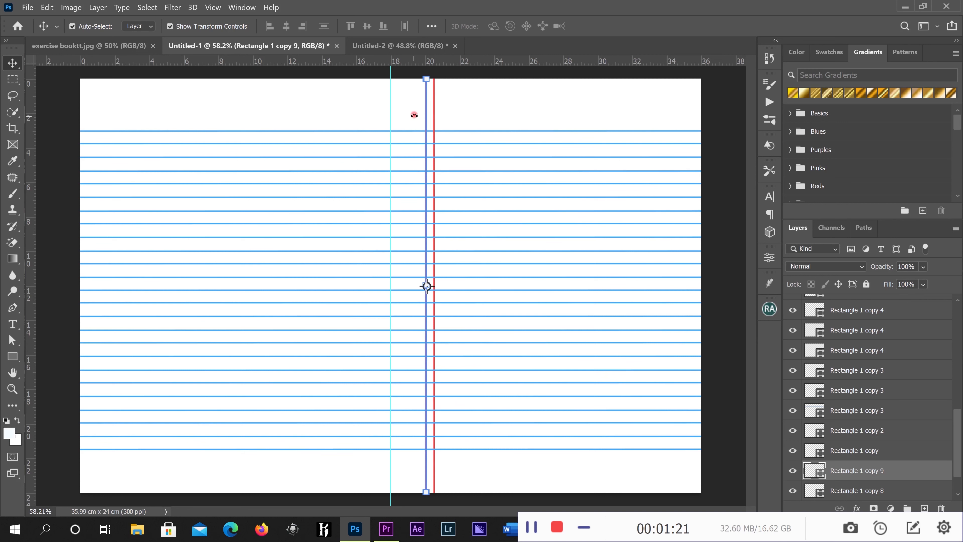
pyautogui.click(498, 74)
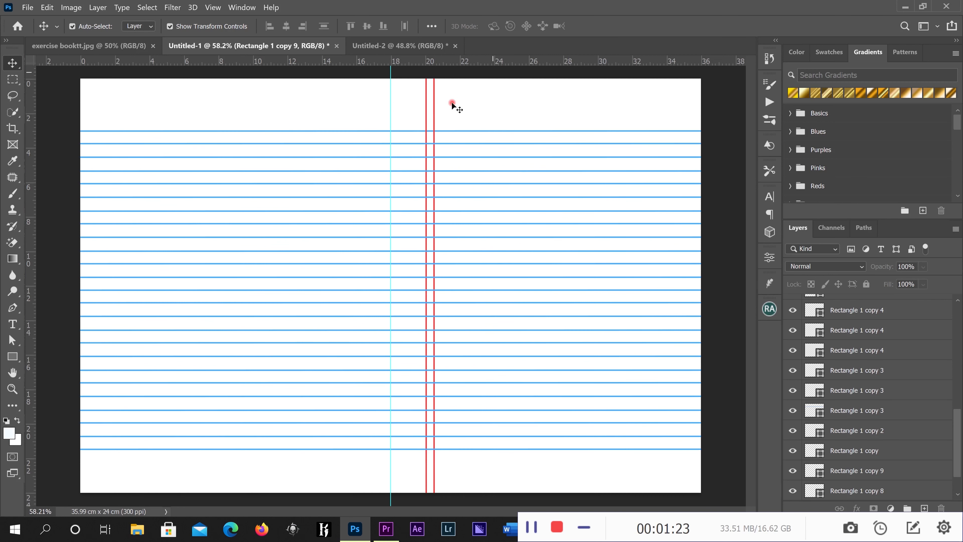
# Step: Move the duplicated red line across the centre guide and fine-tune its position to about 15.5 cm on the horizontal ruler
pyautogui.click(427, 116)
pyautogui.moveTo(427, 116); pyautogui.dragTo(355, 119)
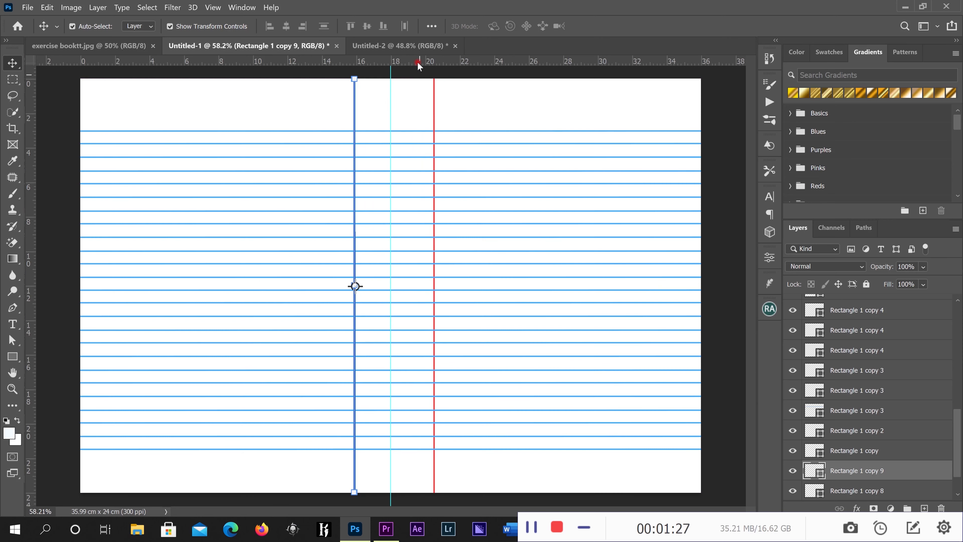
pyautogui.scroll(3, 417, 62)
pyautogui.scroll(1, 418, 65)
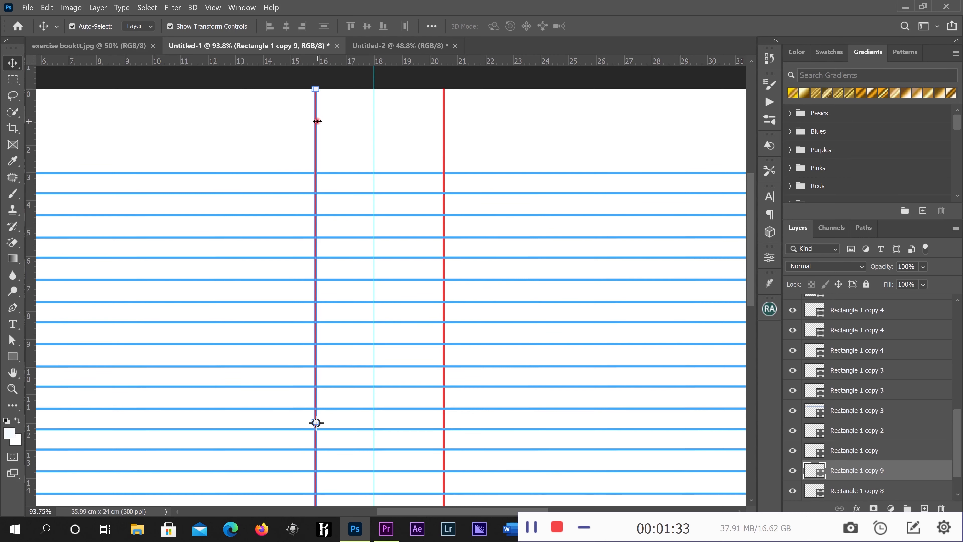
pyautogui.scroll(4, 333, 126)
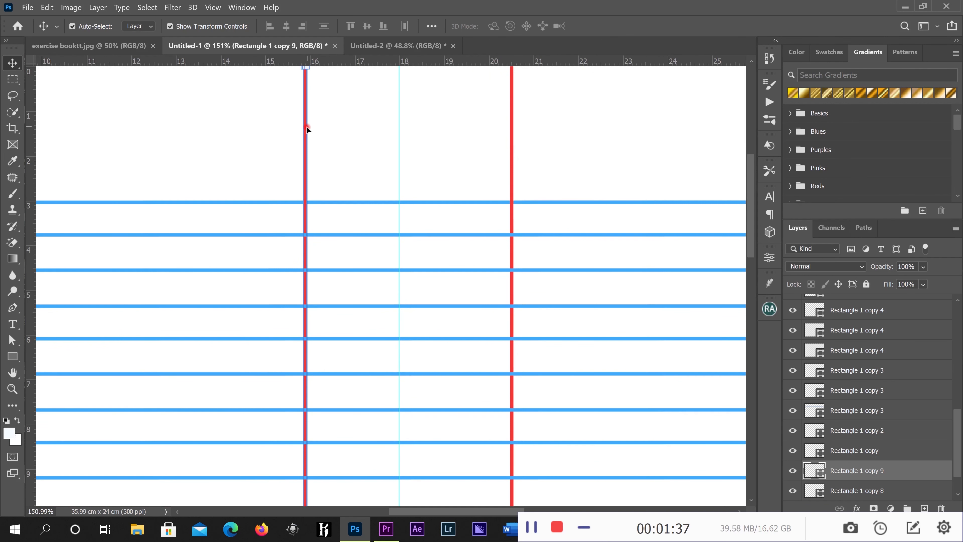
pyautogui.press('Left')
pyautogui.press('Left')
pyautogui.press('Left')
pyautogui.press('Left')
pyautogui.press('Left')
pyautogui.press('Left')
pyautogui.press('Left')
pyautogui.press('Left')
pyautogui.press('Left')
pyautogui.press('Left')
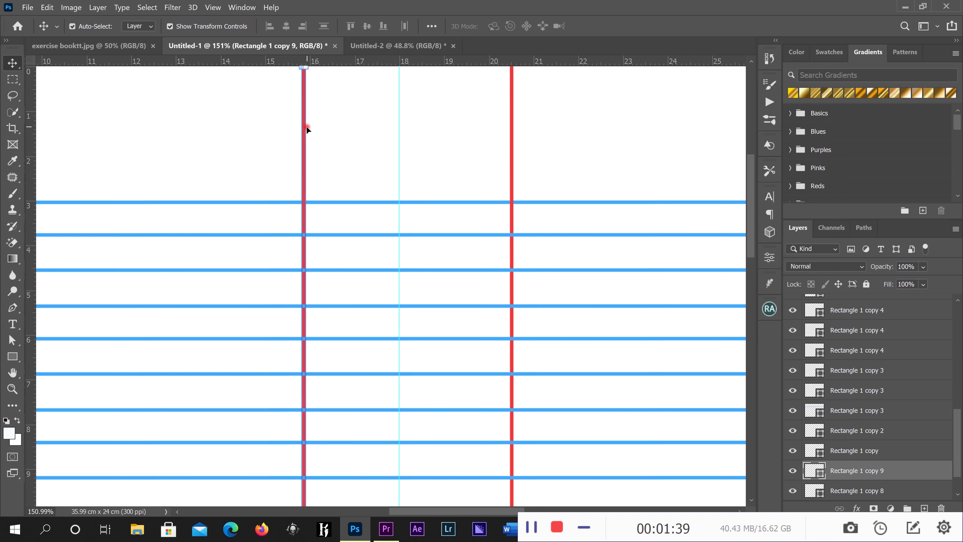
pyautogui.press('Left')
pyautogui.press('Left')
pyautogui.press('Left')
pyautogui.press('Left')
pyautogui.press('Left')
pyautogui.press('Left')
pyautogui.press('Left')
pyautogui.press('Left')
pyautogui.press('Left')
pyautogui.press('Left')
pyautogui.press('Left')
pyautogui.press('Left')
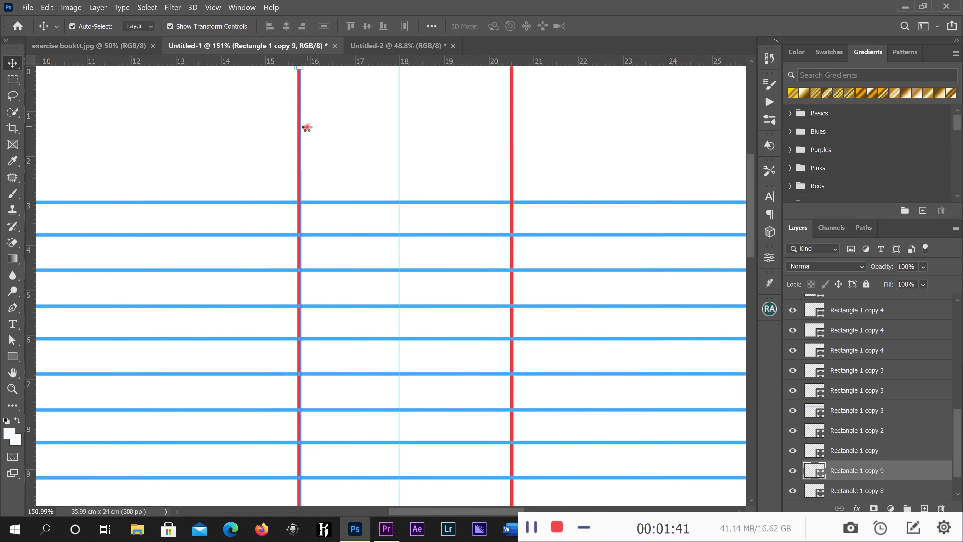
pyautogui.press('Left')
pyautogui.press('Left')
pyautogui.press('Left')
pyautogui.press('Left')
pyautogui.press('Left')
pyautogui.press('Left')
pyautogui.press('Left')
pyautogui.press('Left')
pyautogui.press('Left')
pyautogui.press('Left')
pyautogui.press('Left')
pyautogui.press('Left')
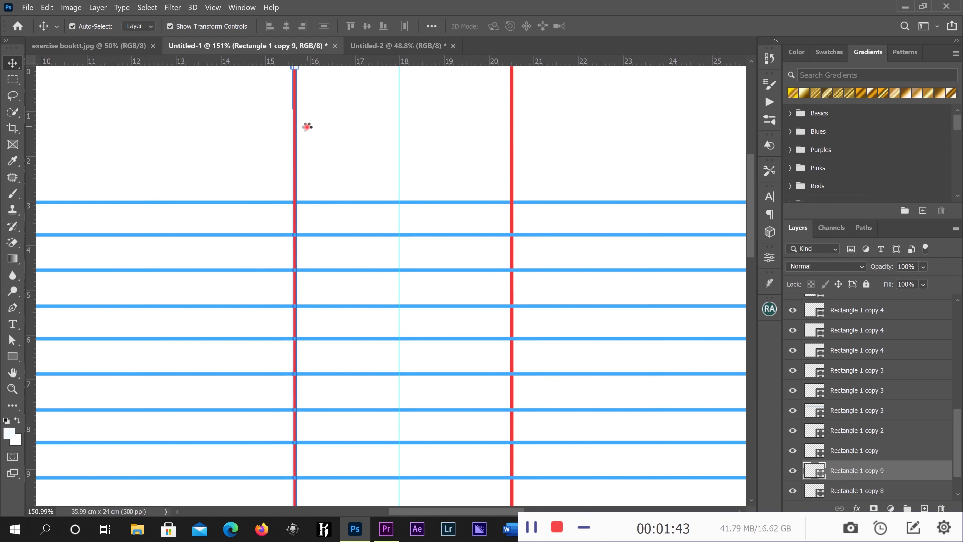
pyautogui.press('Left')
pyautogui.press('Left')
pyautogui.press('Left')
pyautogui.press('Left')
pyautogui.press('Left')
pyautogui.press('Left')
pyautogui.press('Left')
pyautogui.press('Left')
pyautogui.press('Left')
pyautogui.press('Left')
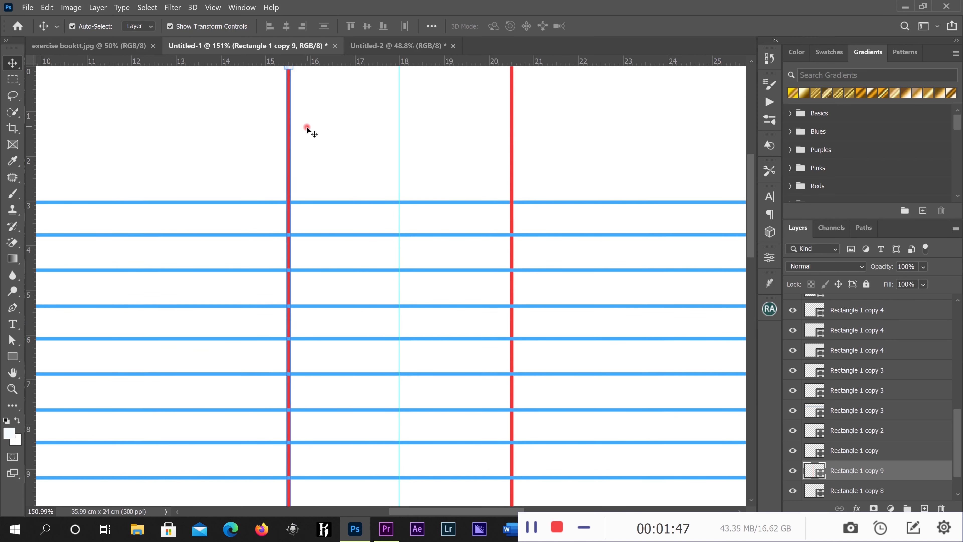
pyautogui.click(307, 127)
# Step: Recolour both red vertical lines with the blue sampled from the horizontal ruled lines
pyautogui.scroll(-6, 309, 129)
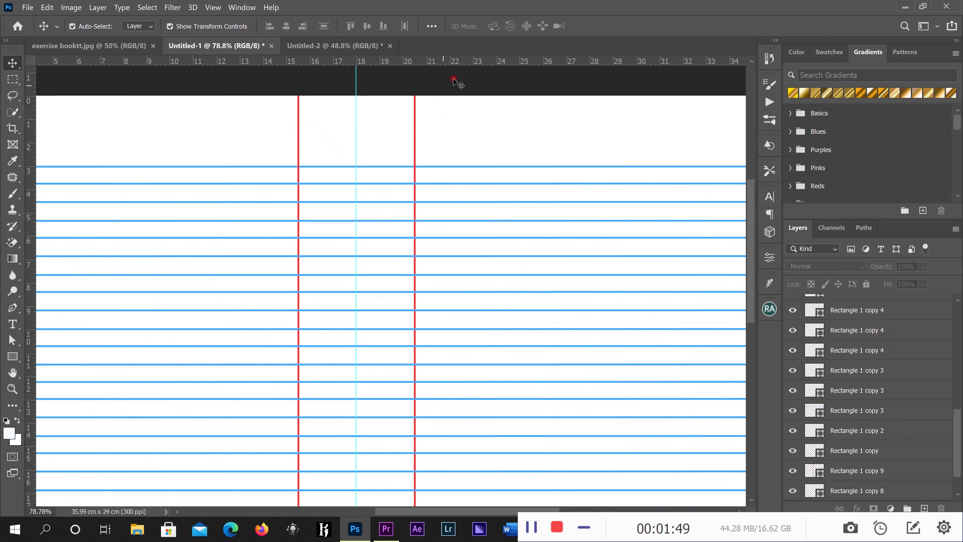
pyautogui.moveTo(454, 80); pyautogui.dragTo(288, 133)
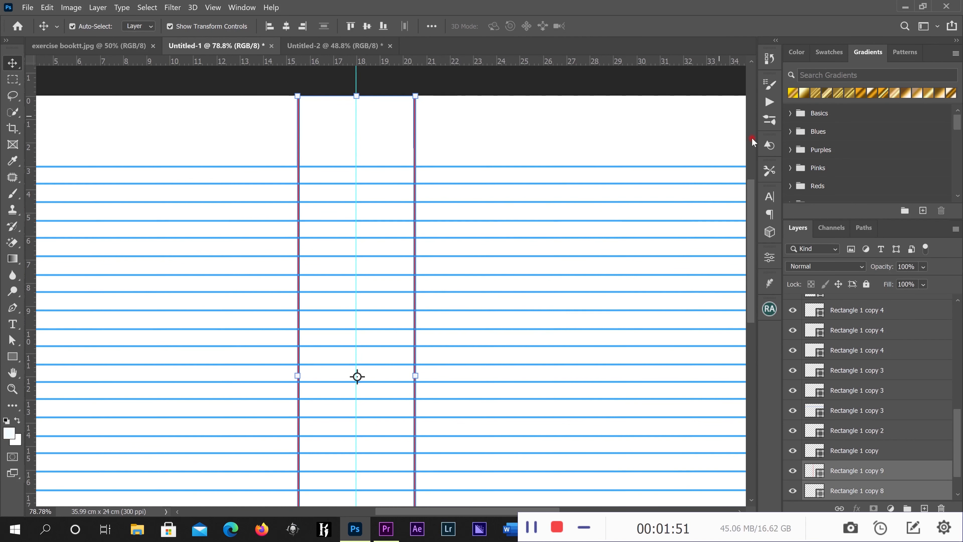
pyautogui.click(14, 360)
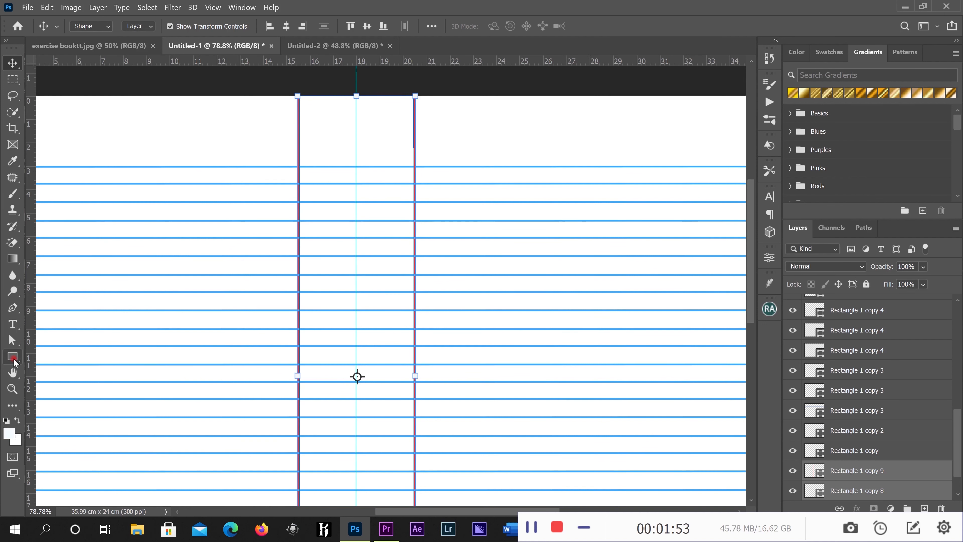
pyautogui.click(139, 26)
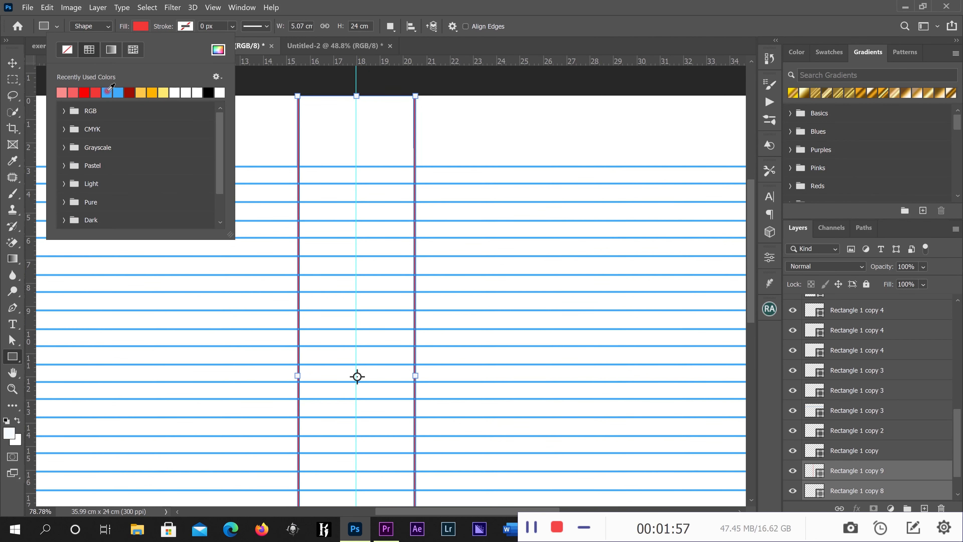
pyautogui.click(218, 49)
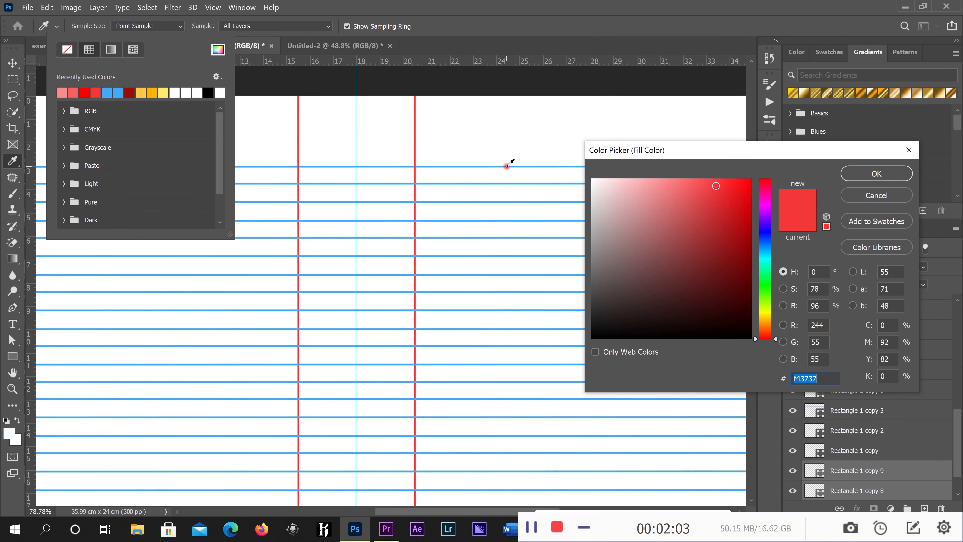
pyautogui.click(508, 166)
pyautogui.click(868, 174)
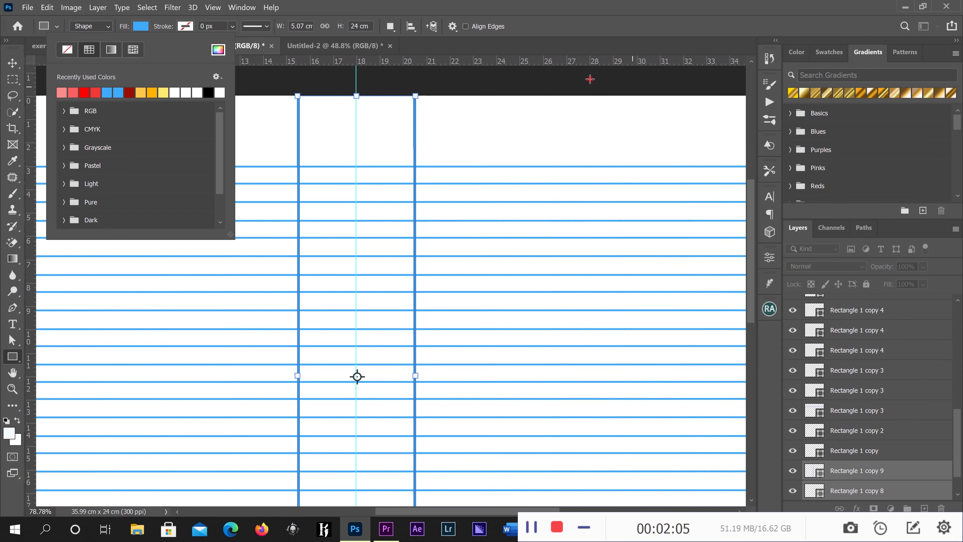
pyautogui.click(19, 61)
pyautogui.scroll(-3, 516, 107)
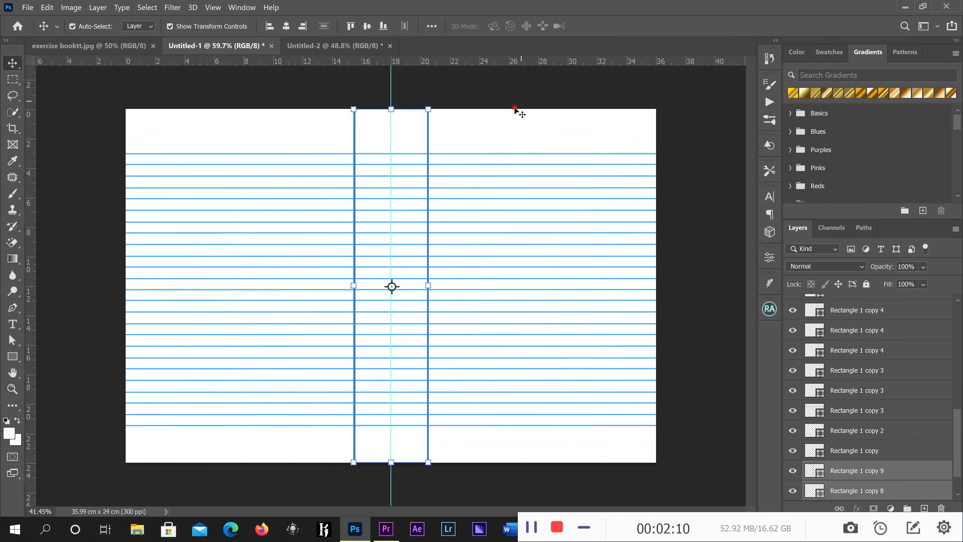
pyautogui.click(200, 112)
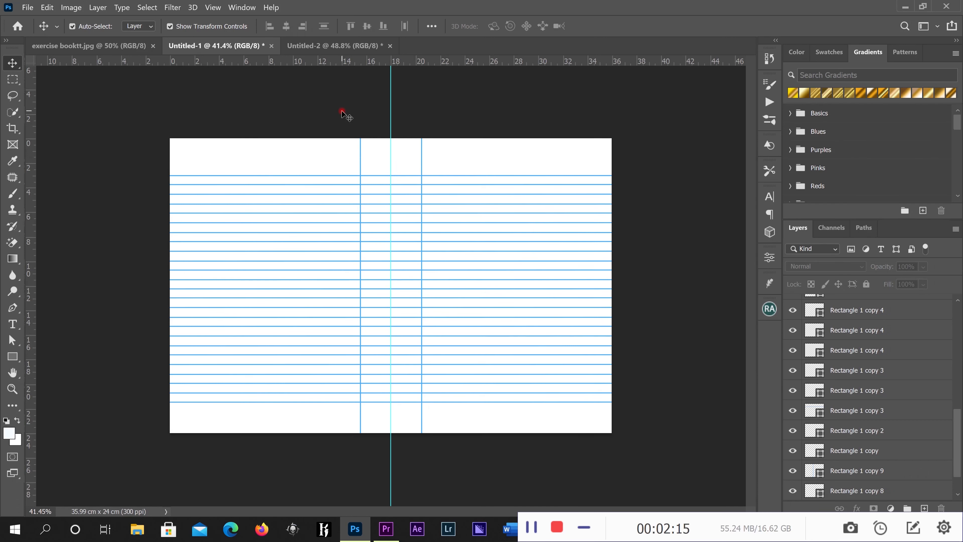
# Step: Duplicate the vertical line left of the centre guide and place the copy at about 14.4 cm on the horizontal ruler
pyautogui.moveTo(342, 111); pyautogui.dragTo(369, 161)
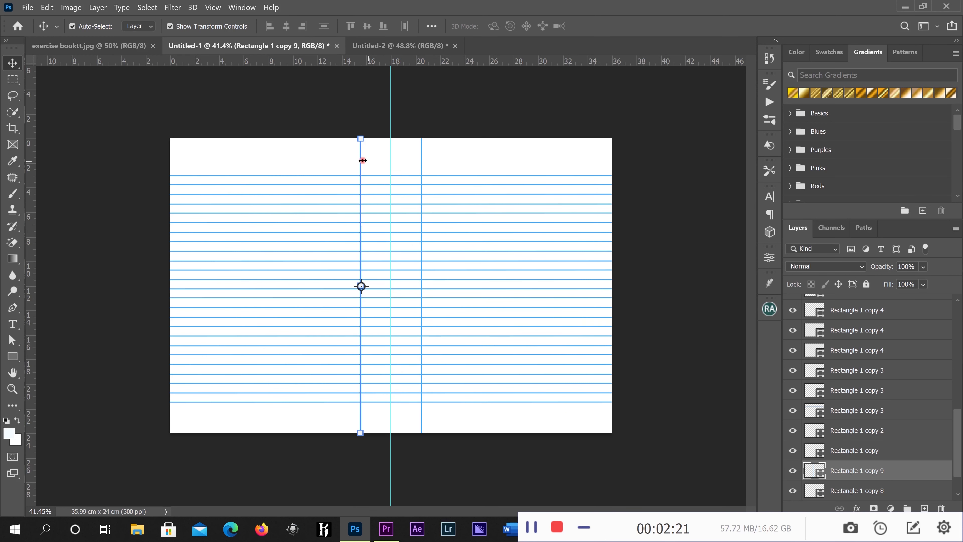
pyautogui.scroll(3, 344, 123)
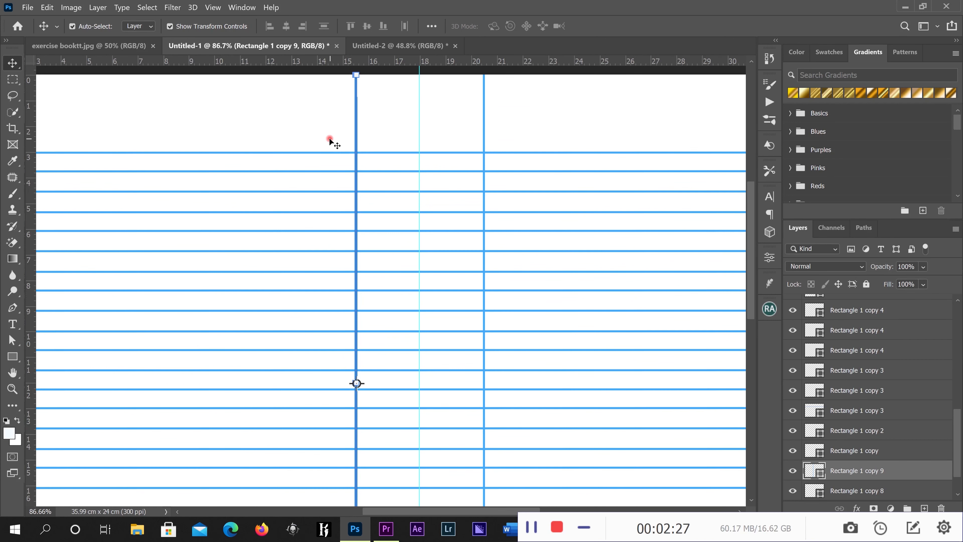
pyautogui.scroll(-2, 329, 140)
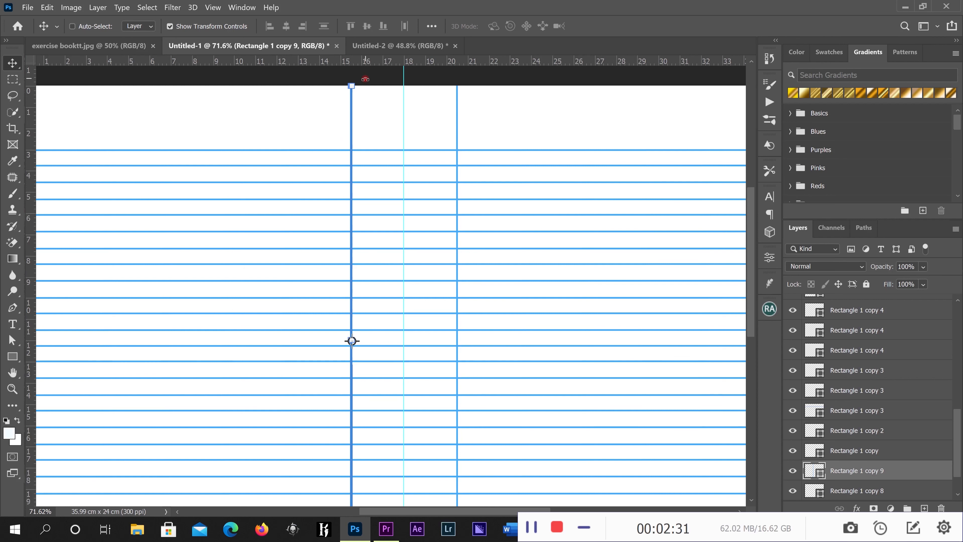
pyautogui.hotkey('ctrl', 'j')
pyautogui.moveTo(351, 341); pyautogui.dragTo(328, 341)
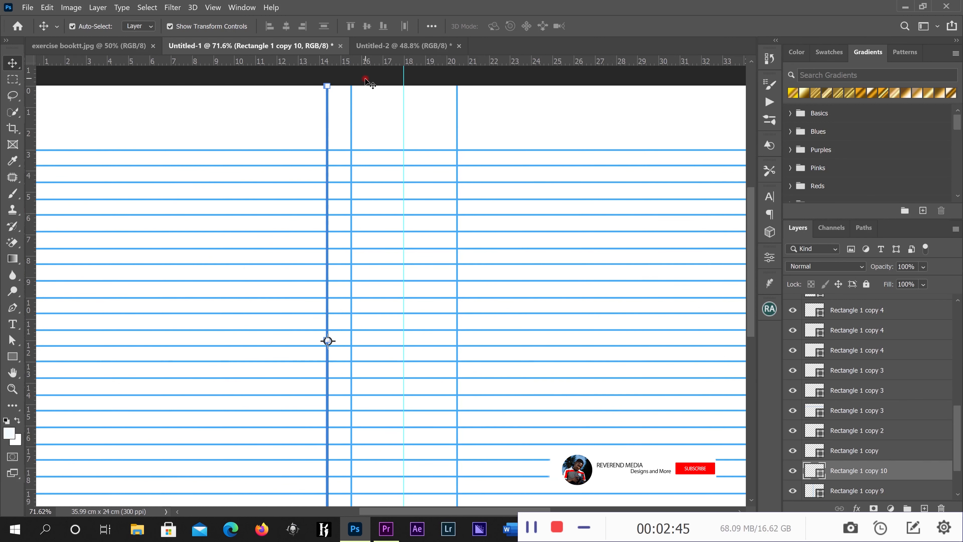
# Step: Adjust the new vertical line's height position so its upper end reaches slightly past the page's top edge
pyautogui.press('Down')
pyautogui.press('Down')
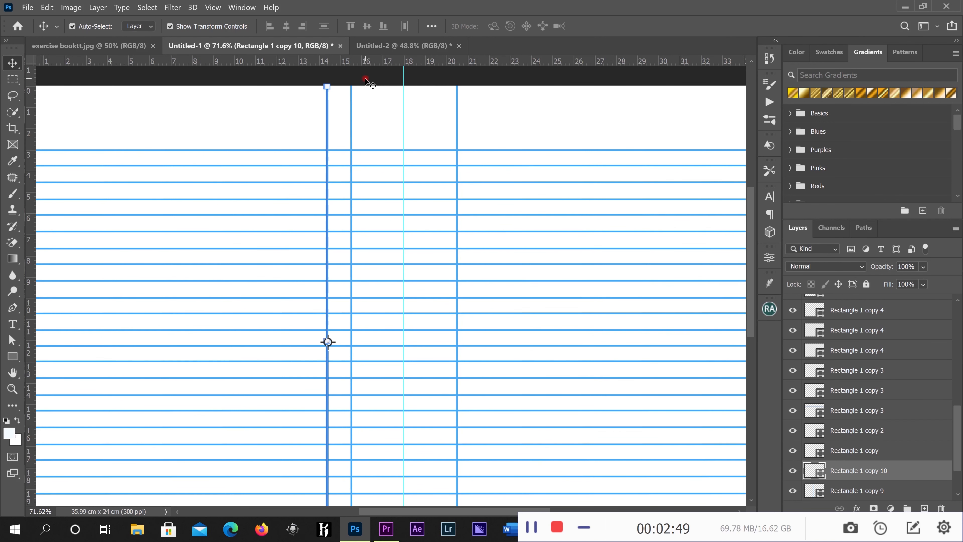
pyautogui.click(391, 78)
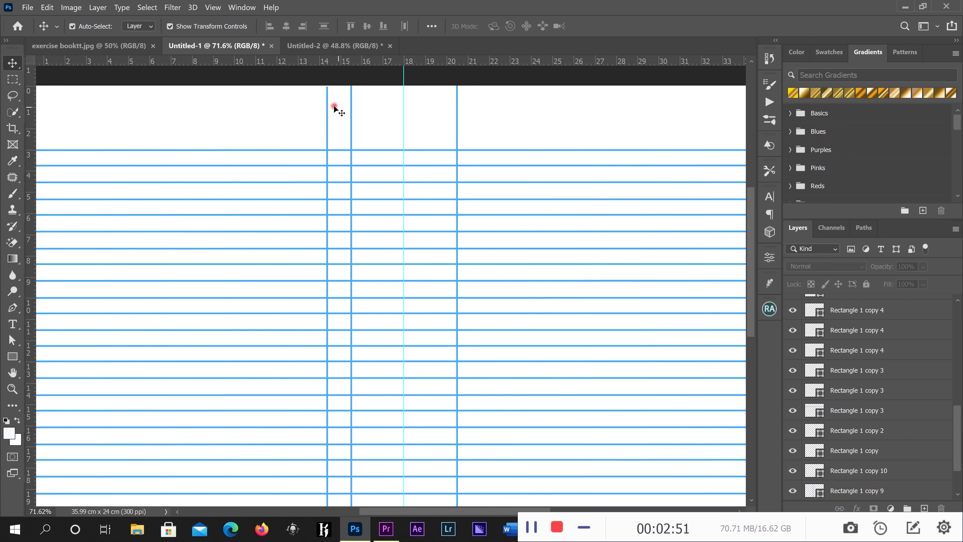
pyautogui.click(326, 108)
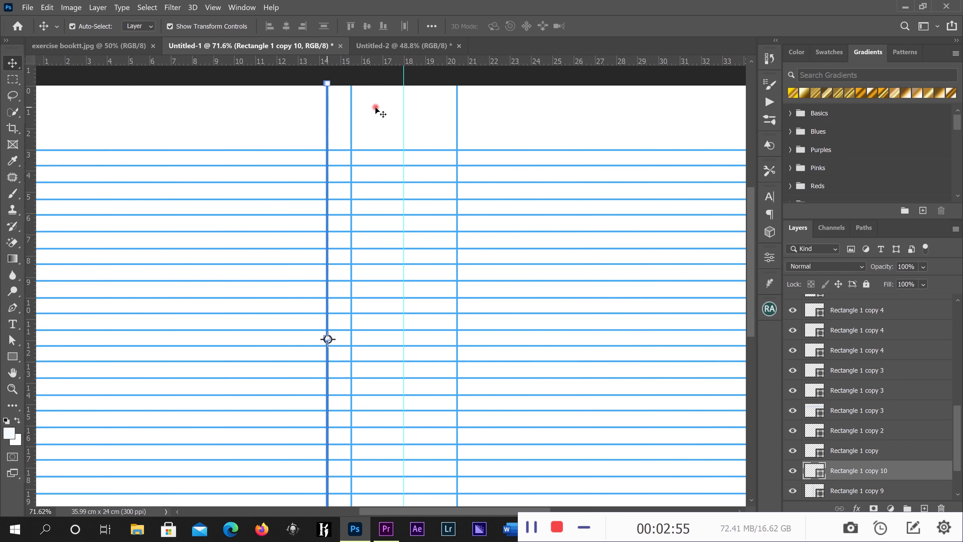
pyautogui.click(358, 87)
# Step: Stretch the new vertical line's lower end past the page's bottom edge, scaling its height to 101.34%
pyautogui.scroll(-3, 375, 84)
pyautogui.scroll(-1, 372, 81)
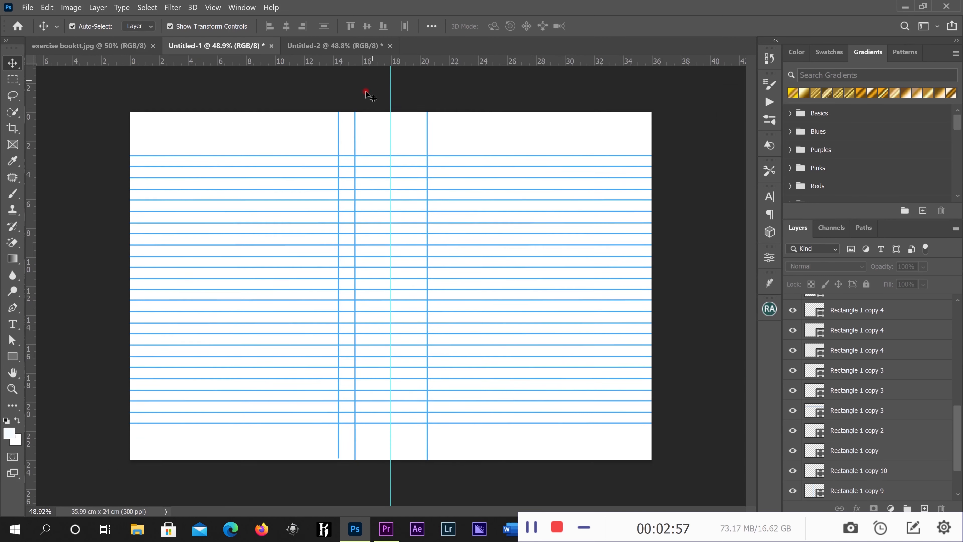
pyautogui.moveTo(296, 91); pyautogui.dragTo(357, 99)
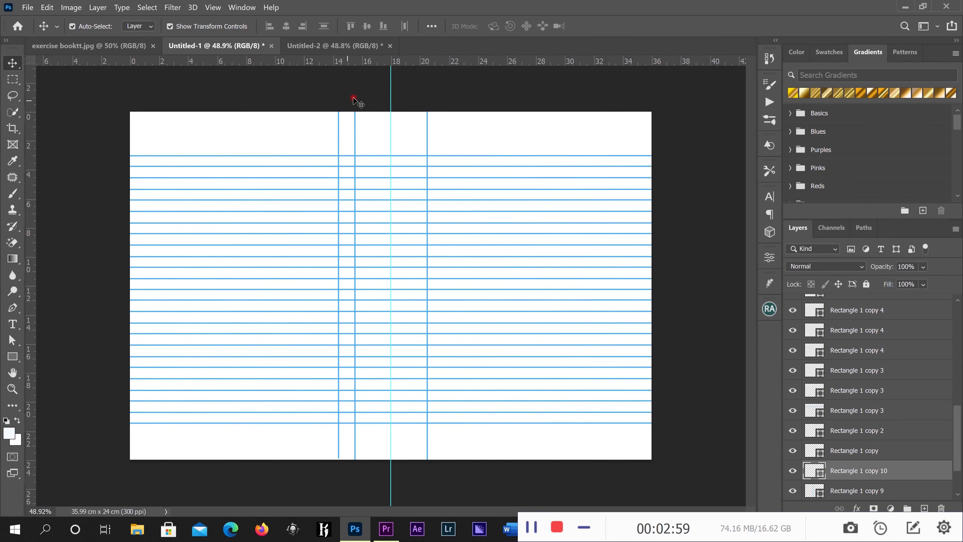
pyautogui.scroll(5, 337, 459)
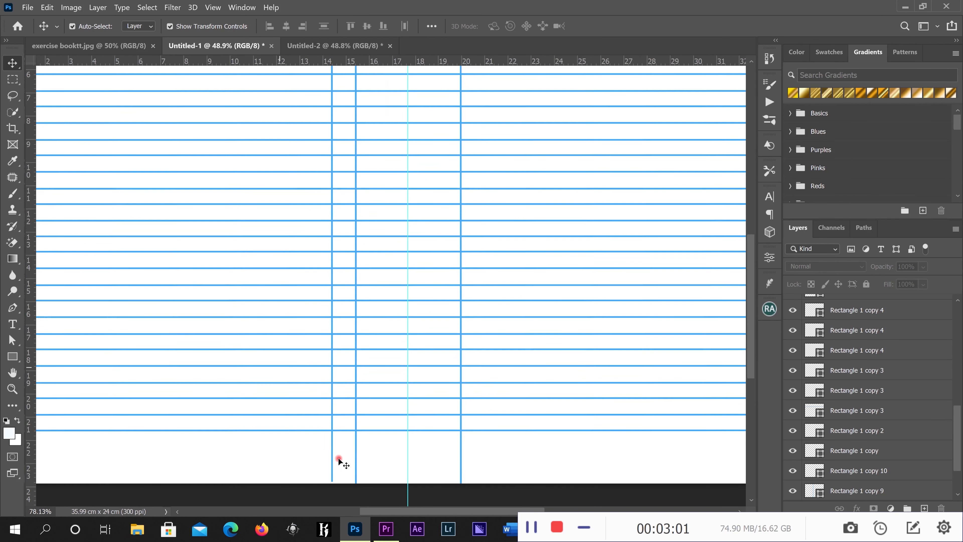
pyautogui.click(331, 471)
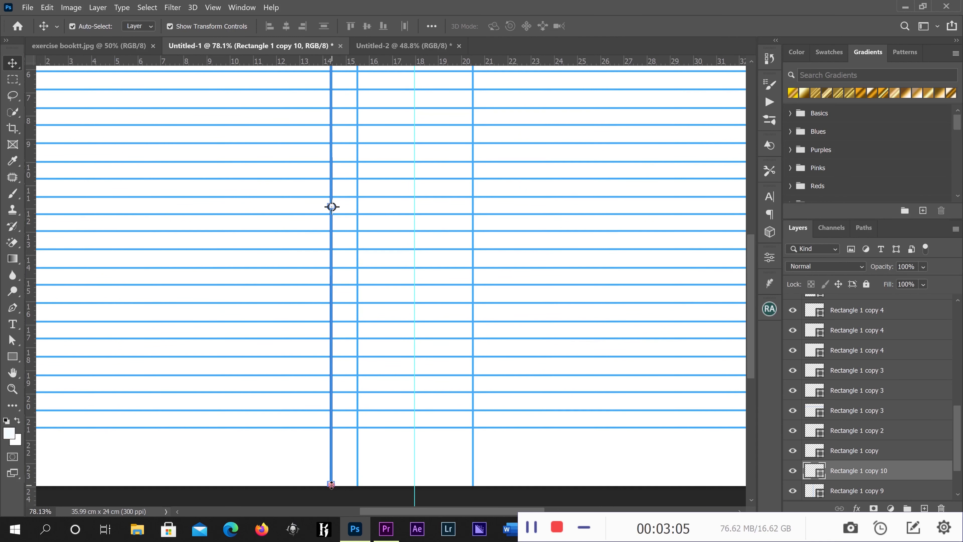
pyautogui.moveTo(331, 484); pyautogui.dragTo(331, 492)
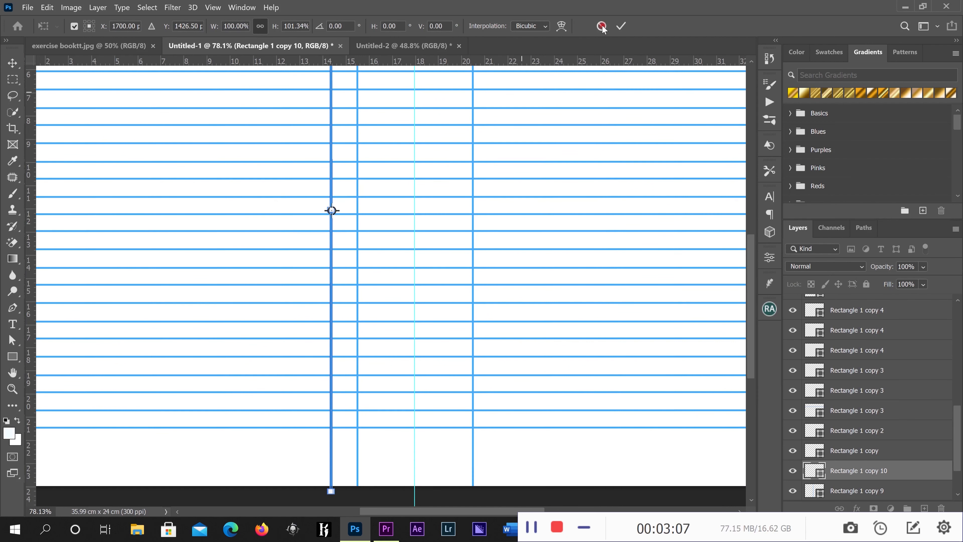
pyautogui.click(615, 28)
# Step: Select the two closely spaced vertical lines left of the centre guide and duplicate them
pyautogui.scroll(-5, 544, 123)
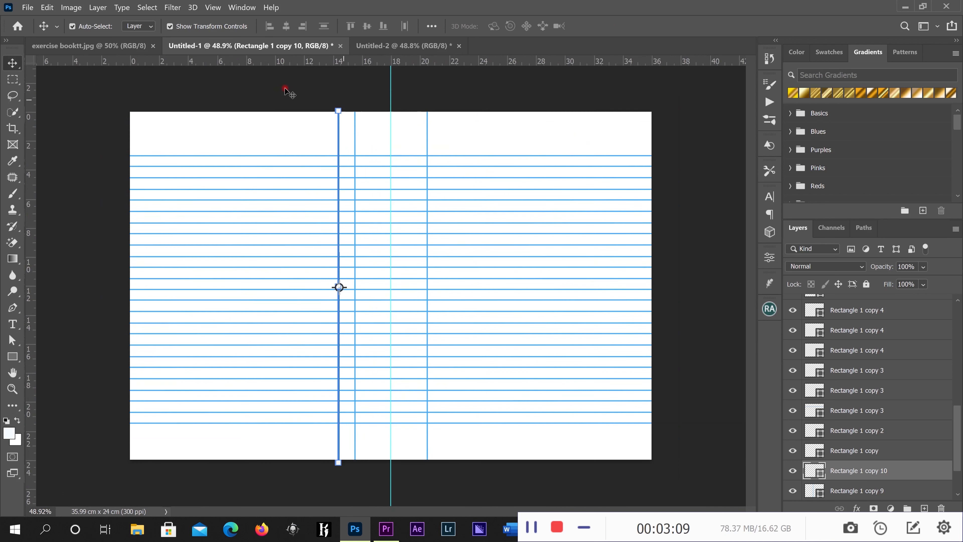
pyautogui.moveTo(296, 91); pyautogui.dragTo(370, 147)
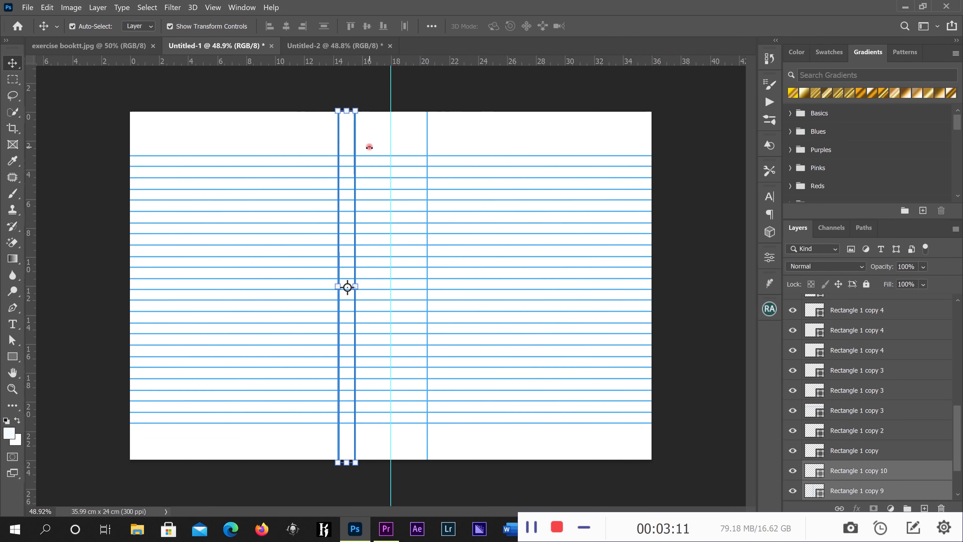
pyautogui.press('ctrl')
pyautogui.hotkey('ctrl', 'j')
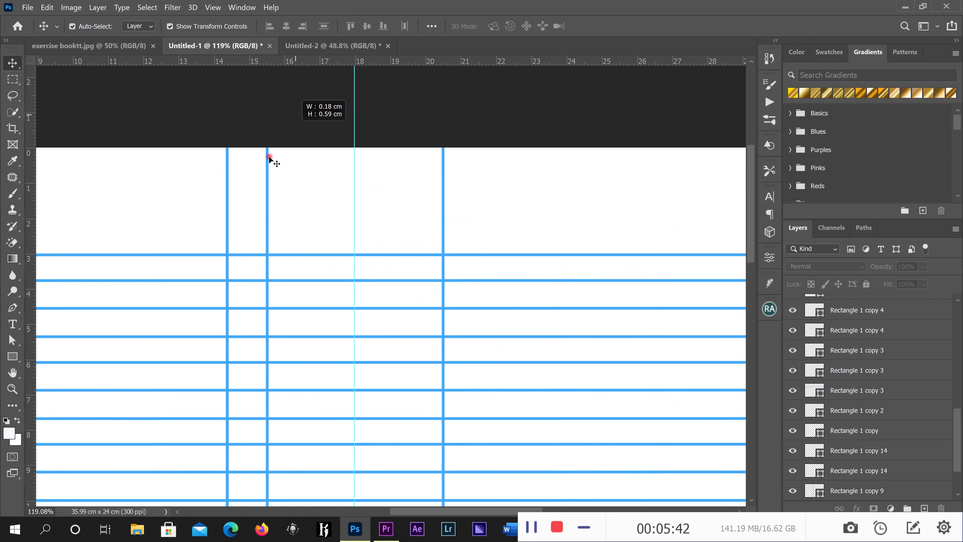
# Step: Select all the overlapping line layers at about 14.4 and 15.5 cm and duplicate them together
pyautogui.moveTo(267, 154); pyautogui.dragTo(210, 192)
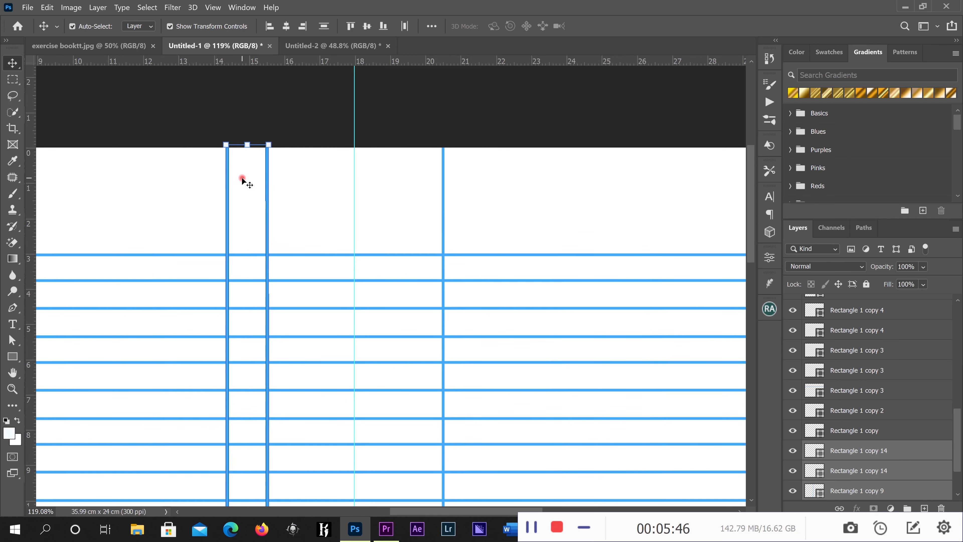
pyautogui.press('ctrl')
pyautogui.hotkey('ctrl', 'j')
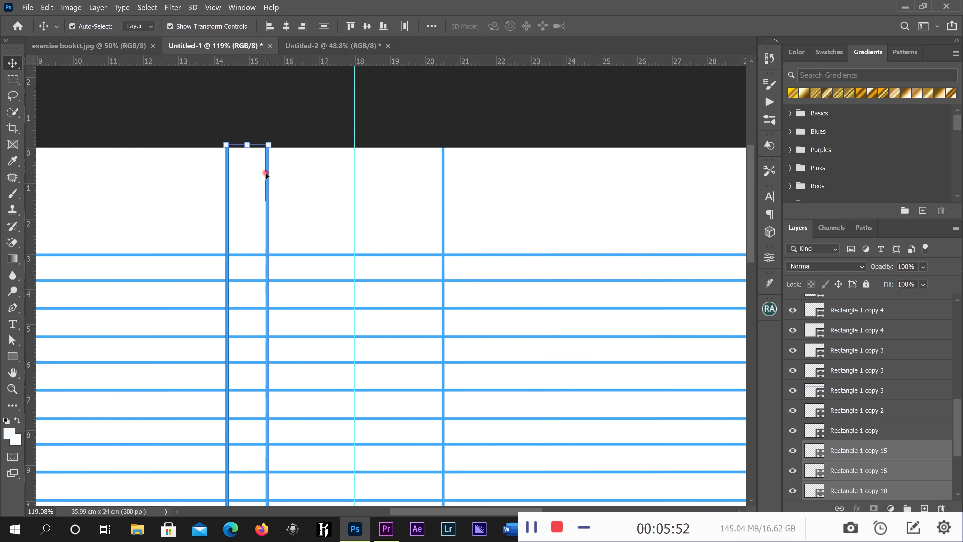
# Step: Move the duplicated pair of vertical lines left to about 12.1 and 13.2 cm, continuing the existing column spacing
pyautogui.press('Left')
pyautogui.press('Left')
pyautogui.press('Left')
pyautogui.press('Left')
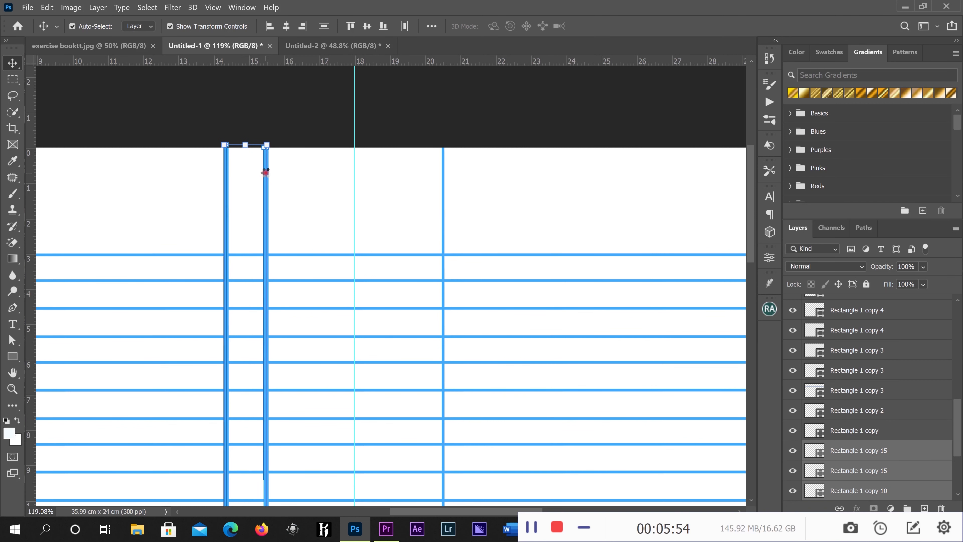
pyautogui.press('Left')
pyautogui.press('Left')
pyautogui.press('Left')
pyautogui.press('Left')
pyautogui.press('Left')
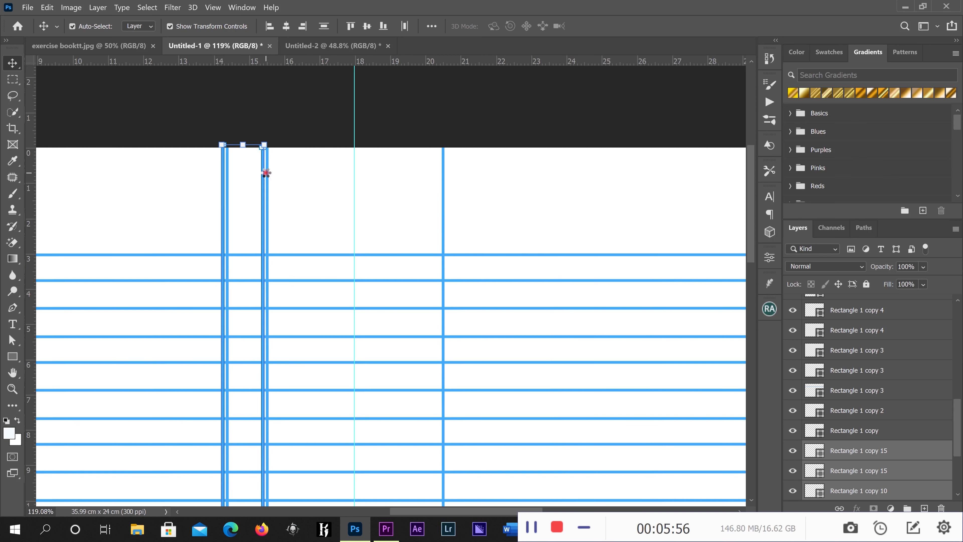
pyautogui.press('Left')
pyautogui.press('Left')
pyautogui.press('Left')
pyautogui.press('Left')
pyautogui.press('Left')
pyautogui.press('Left')
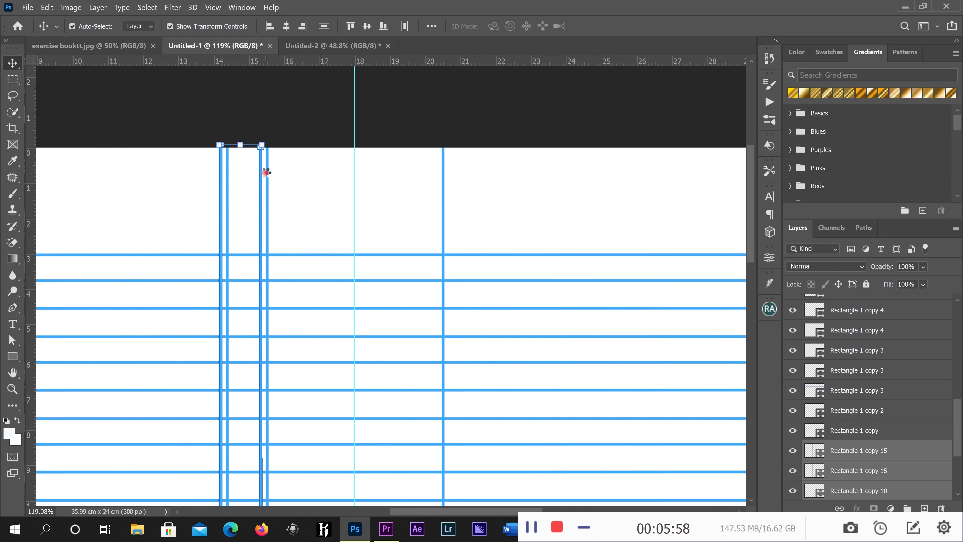
pyautogui.press('Left')
pyautogui.press('Left')
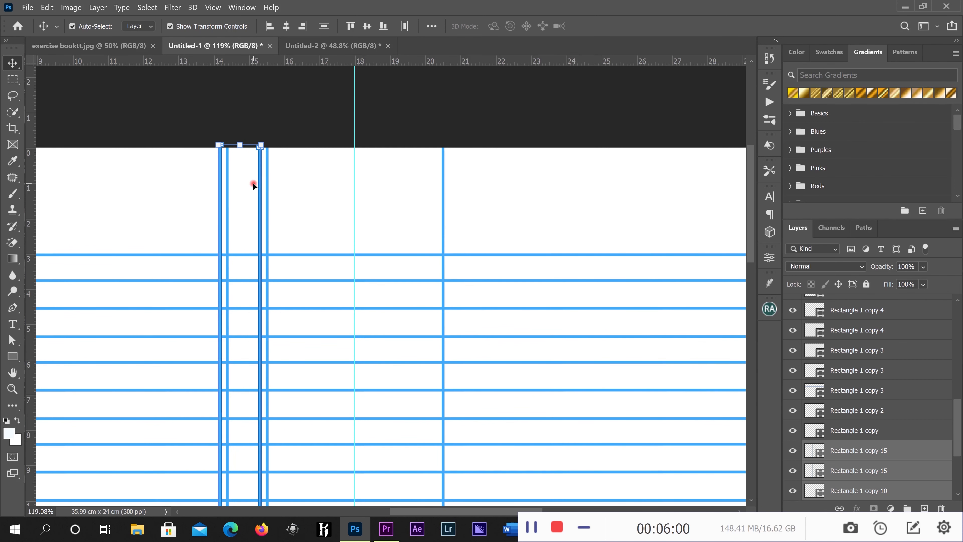
pyautogui.scroll(2, 257, 182)
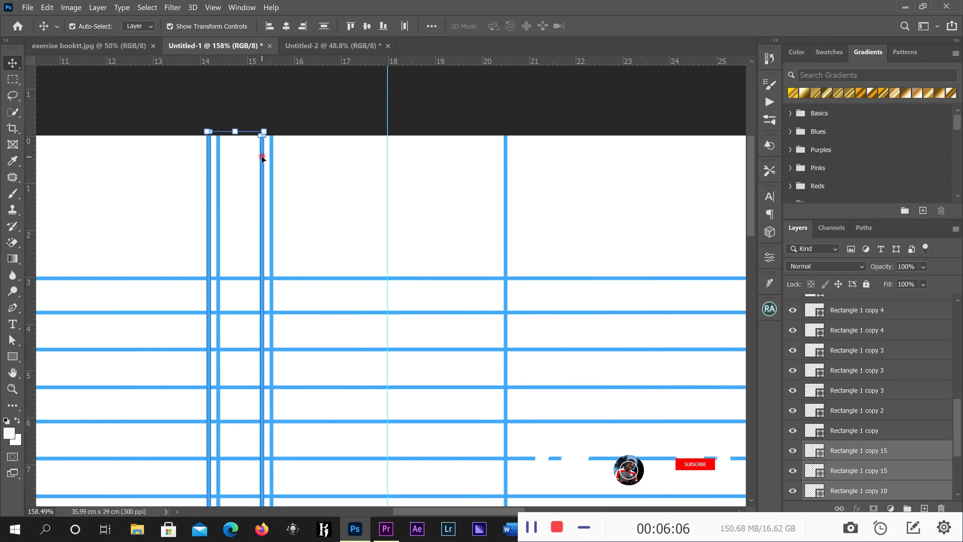
pyautogui.moveTo(262, 156); pyautogui.dragTo(168, 158)
pyautogui.scroll(-3, 308, 163)
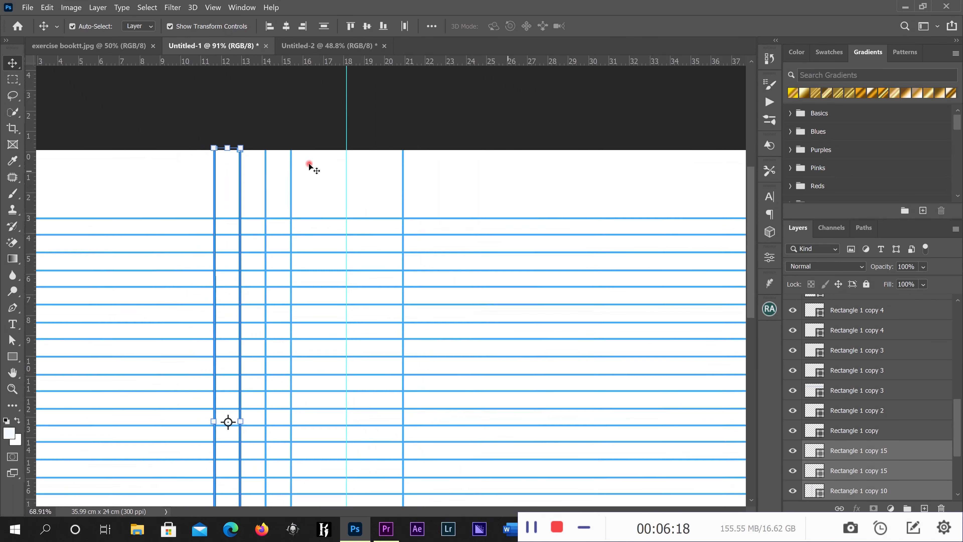
# Step: Duplicate the four vertical lines left of the centre guide and place the copies evenly between about 7.5 and 11 cm
pyautogui.scroll(-1, 309, 166)
pyautogui.moveTo(366, 79); pyautogui.dragTo(281, 121)
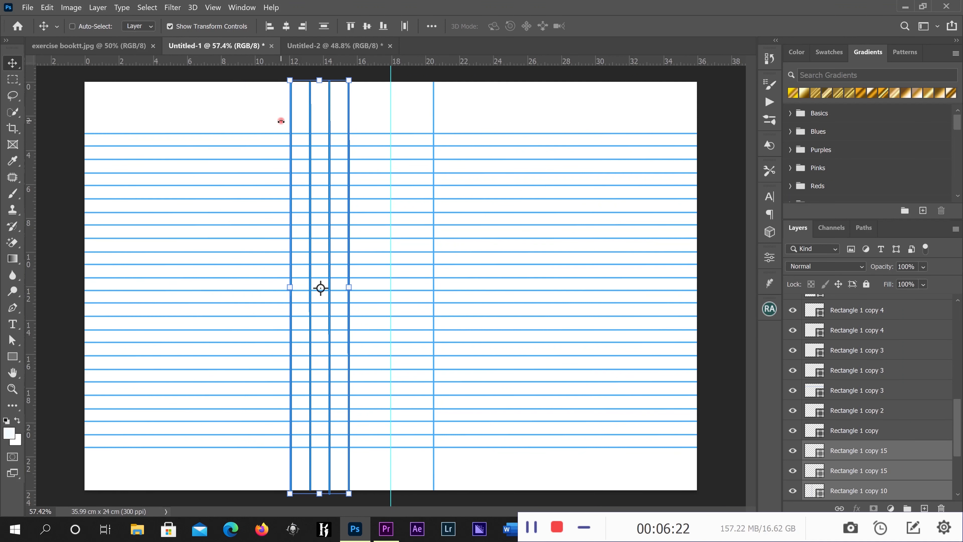
pyautogui.press('ctrl')
pyautogui.hotkey('ctrl', 'j')
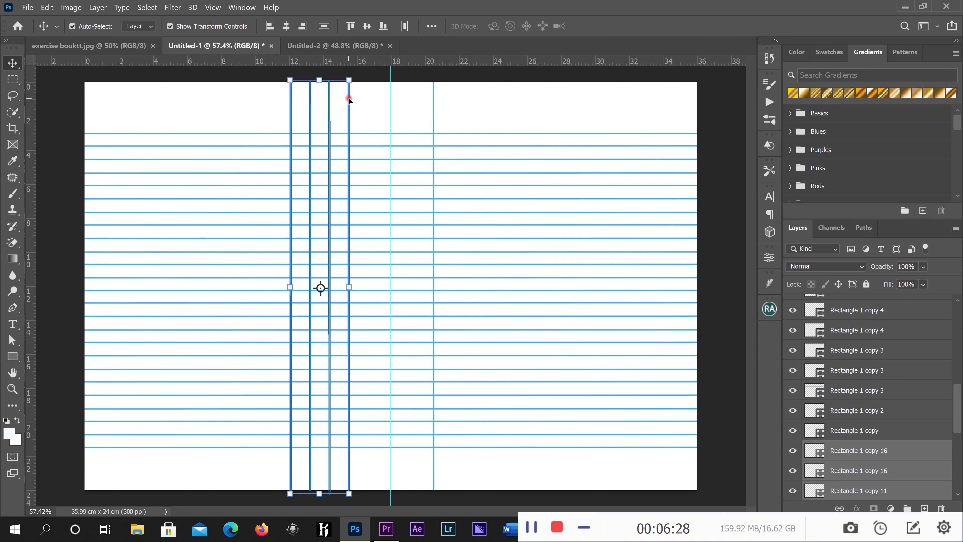
pyautogui.moveTo(349, 98); pyautogui.dragTo(274, 103)
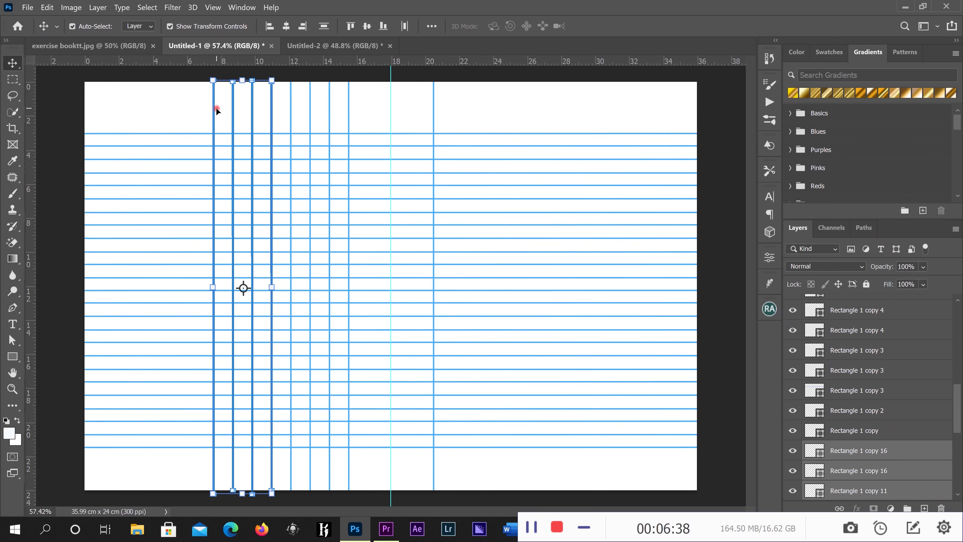
# Step: Duplicate the eight vertical lines left of the centre guide and shift the copies left, continuing the column spacing beyond the page's left edge
pyautogui.moveTo(190, 76); pyautogui.dragTo(352, 100)
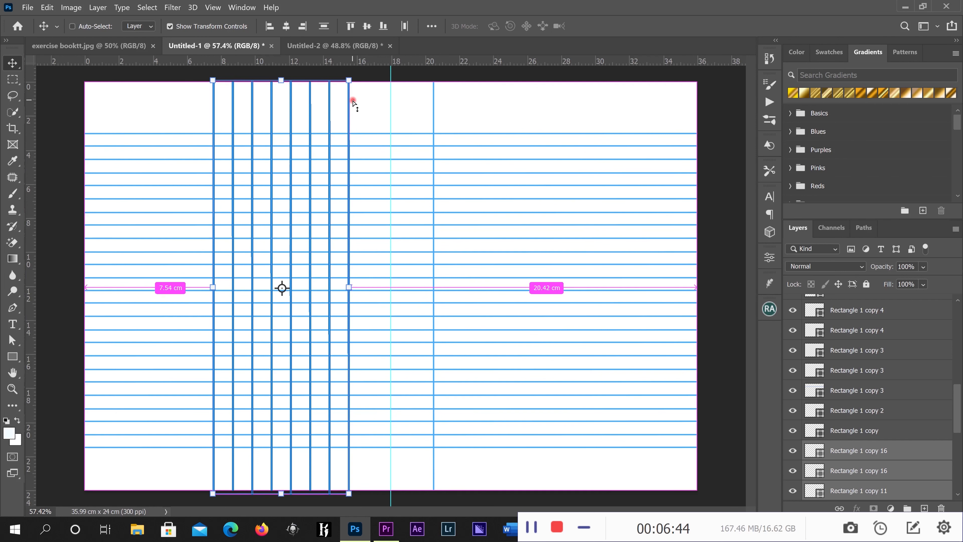
pyautogui.hotkey('ctrl', 'j')
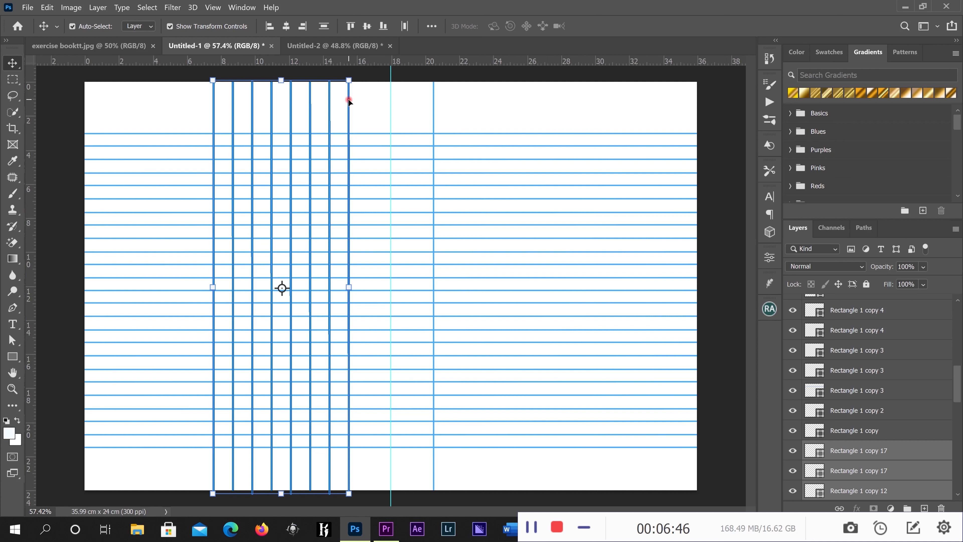
pyautogui.moveTo(348, 100); pyautogui.dragTo(348, 100)
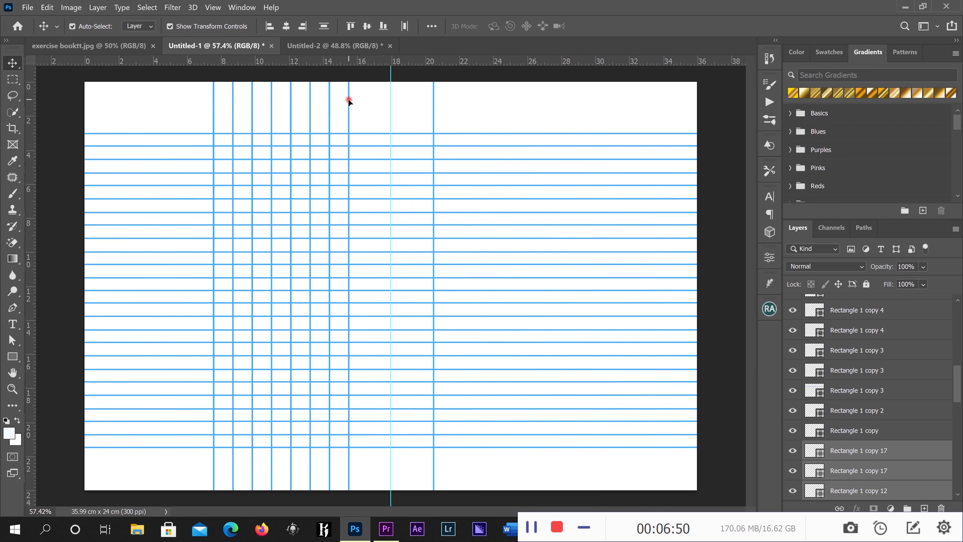
pyautogui.moveTo(348, 102); pyautogui.dragTo(195, 106)
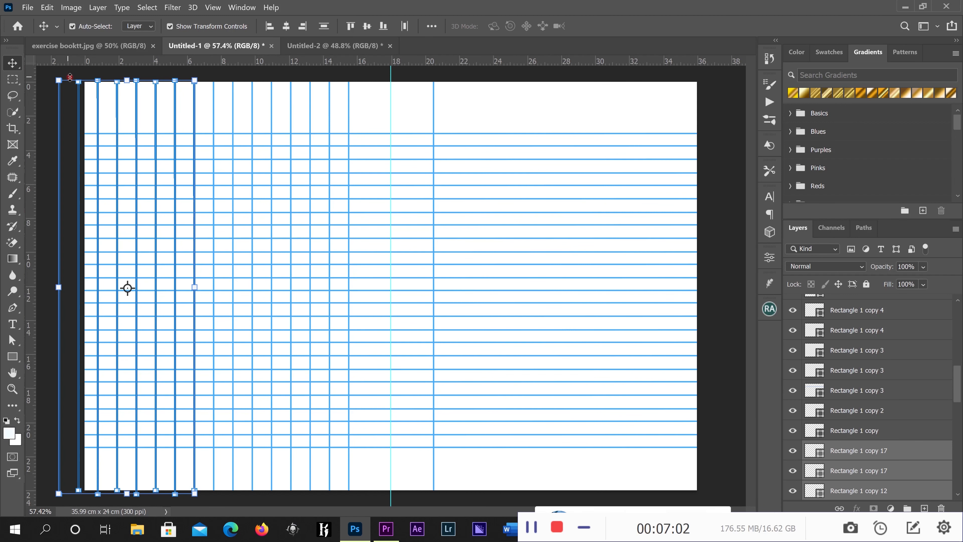
# Step: Select and delete the two vertical lines lying outside the page's left edge
pyautogui.click(40, 102)
pyautogui.moveTo(46, 80); pyautogui.dragTo(81, 125)
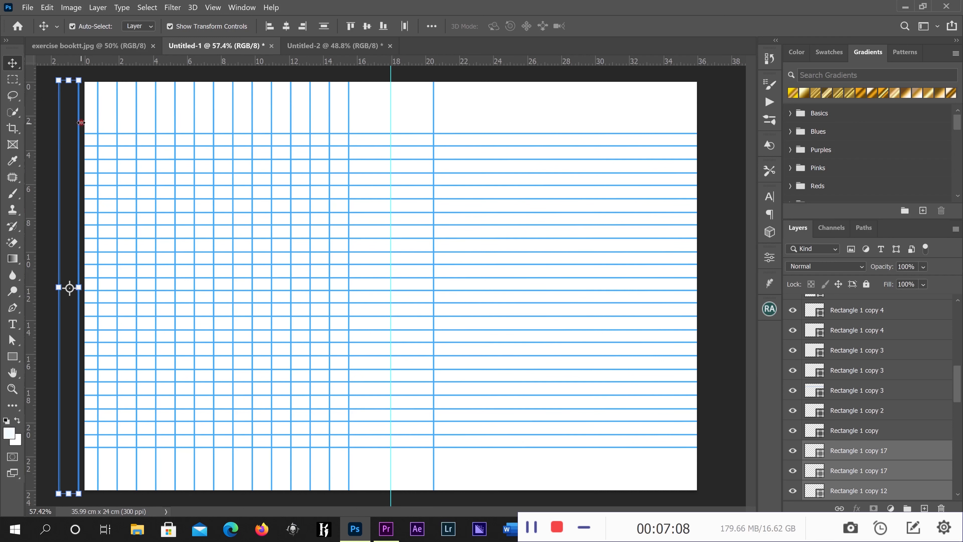
pyautogui.click(81, 124)
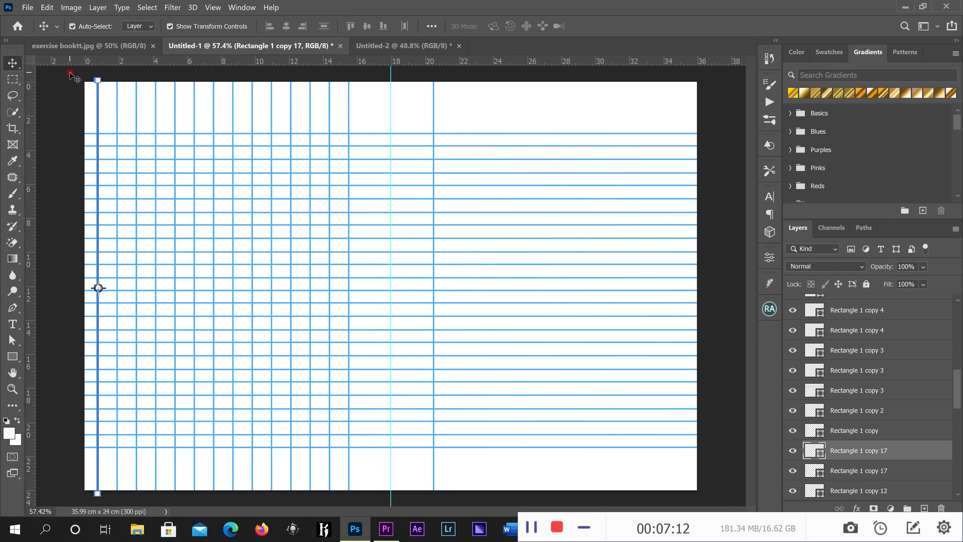
# Step: Select all the vertical lines left of the centre guide, nudge them about 0.2 cm right, and deselect them
pyautogui.moveTo(70, 73); pyautogui.dragTo(351, 100)
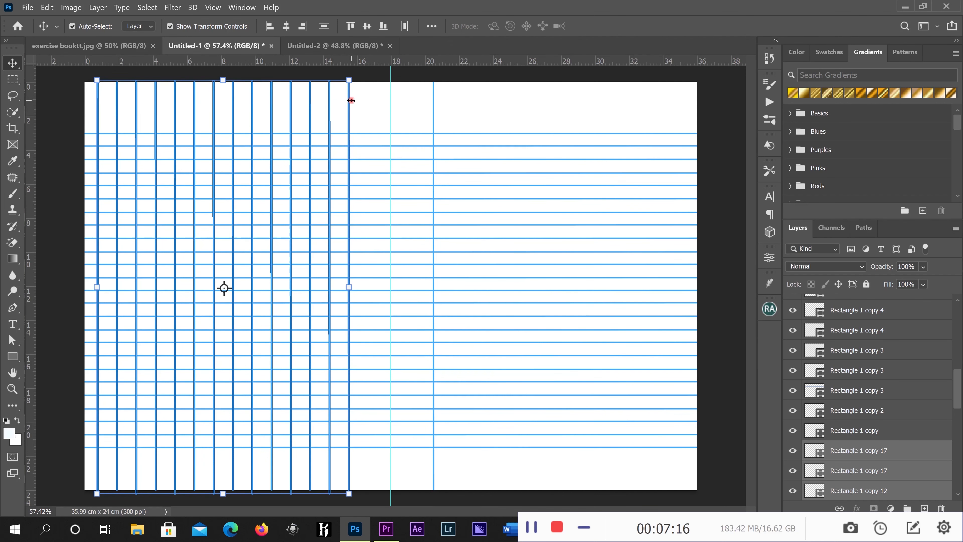
pyautogui.press('Right')
pyautogui.press('Right')
pyautogui.press('Right')
pyautogui.press('Right')
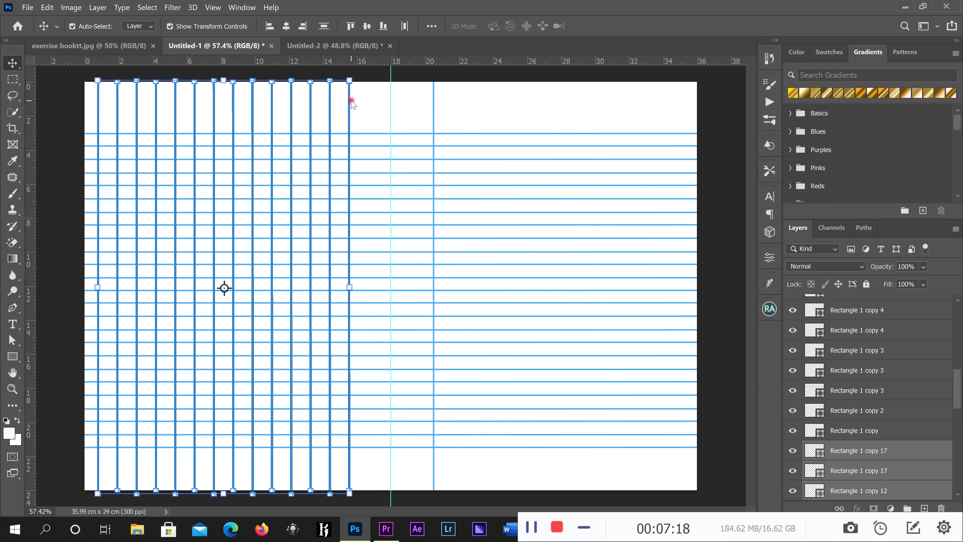
pyautogui.press('Right')
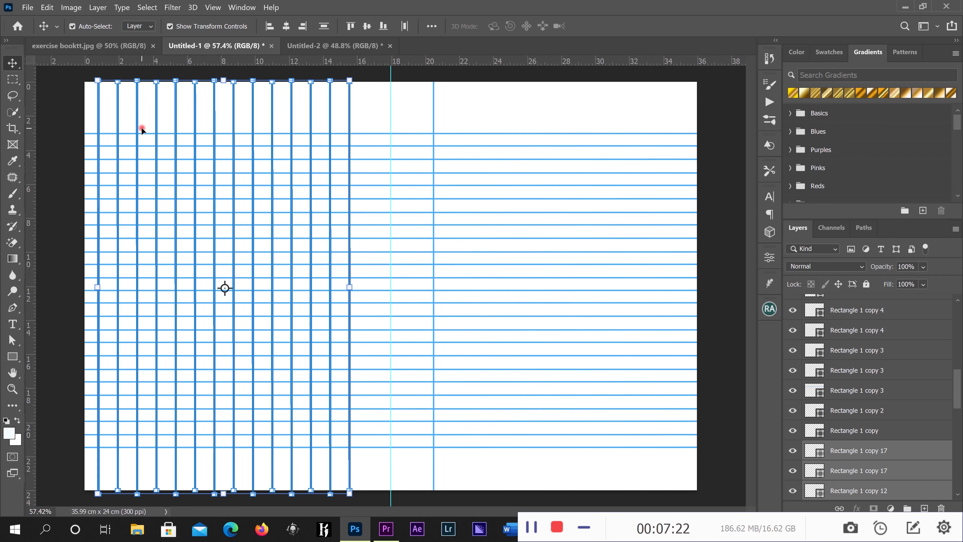
pyautogui.press('Right')
pyautogui.press('Right')
pyautogui.press('Right')
pyautogui.press('Right')
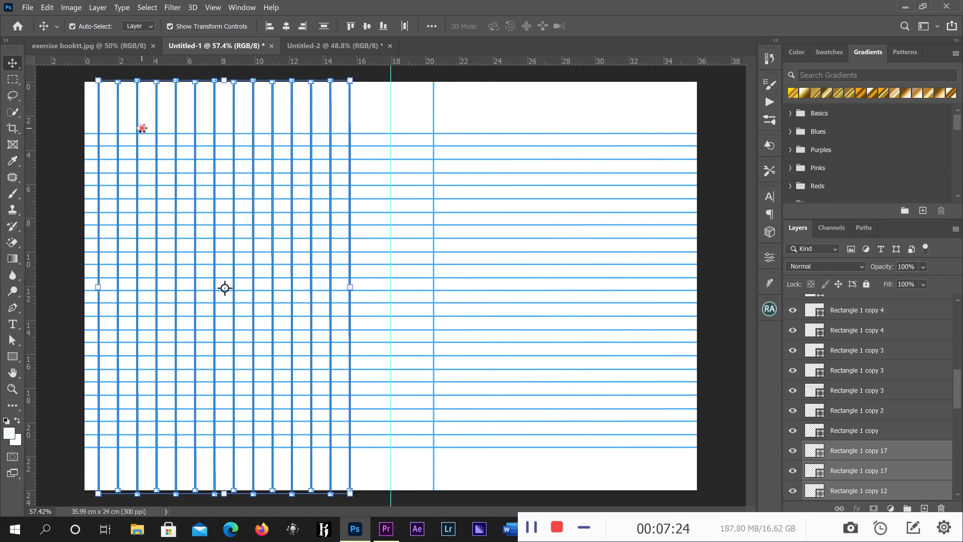
pyautogui.press('Right')
pyautogui.press('Right')
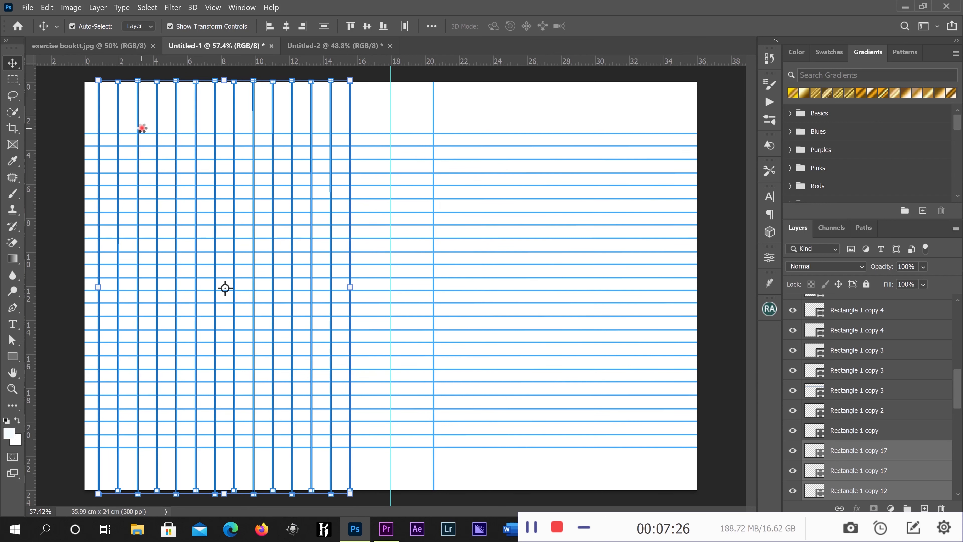
pyautogui.press('Right')
pyautogui.press('Right')
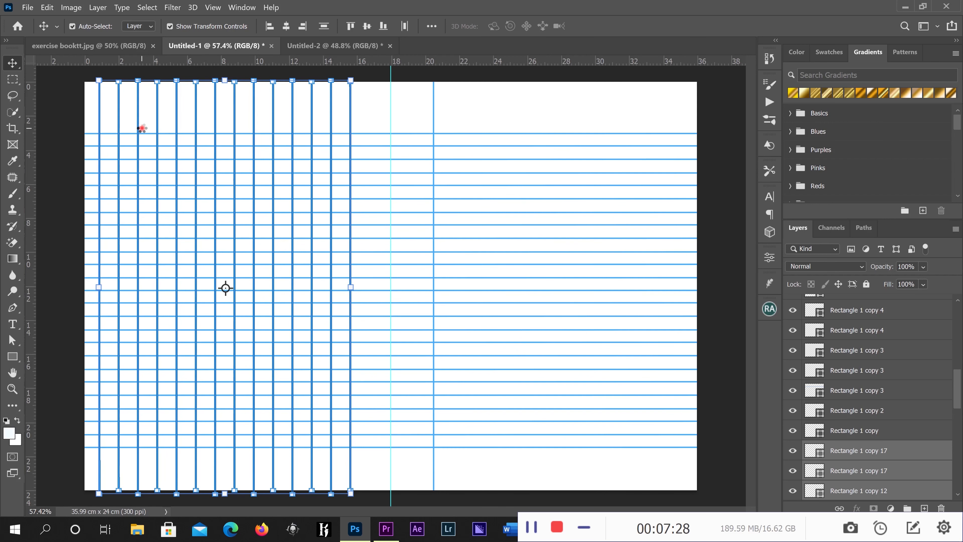
pyautogui.press('Right')
pyautogui.press('Right')
pyautogui.press('Right')
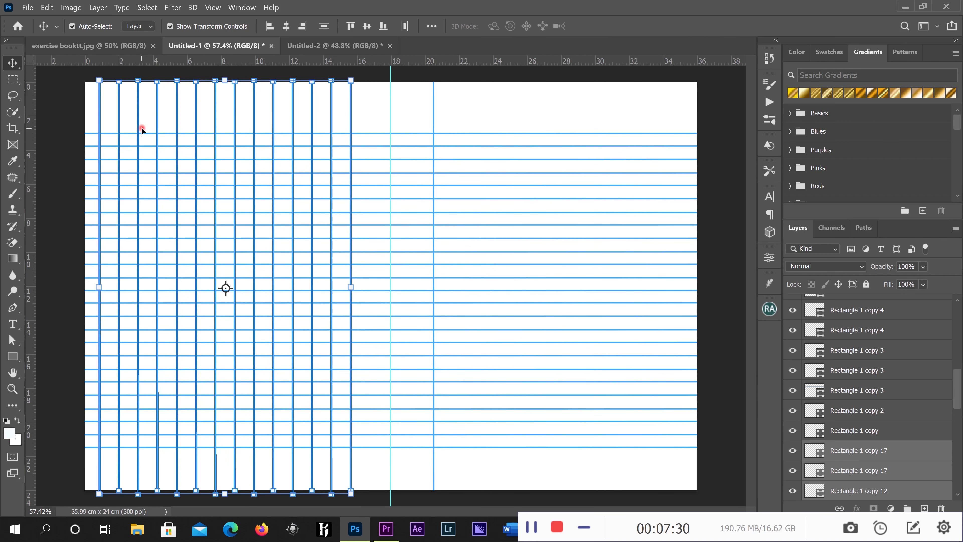
pyautogui.press('Right')
pyautogui.press('Right')
pyautogui.press('Right')
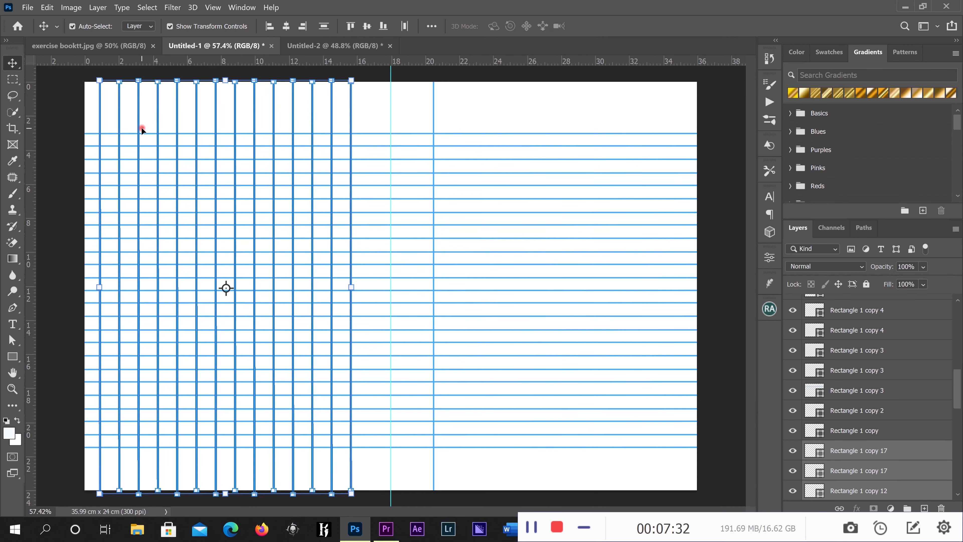
pyautogui.press('Right')
pyautogui.press('Right')
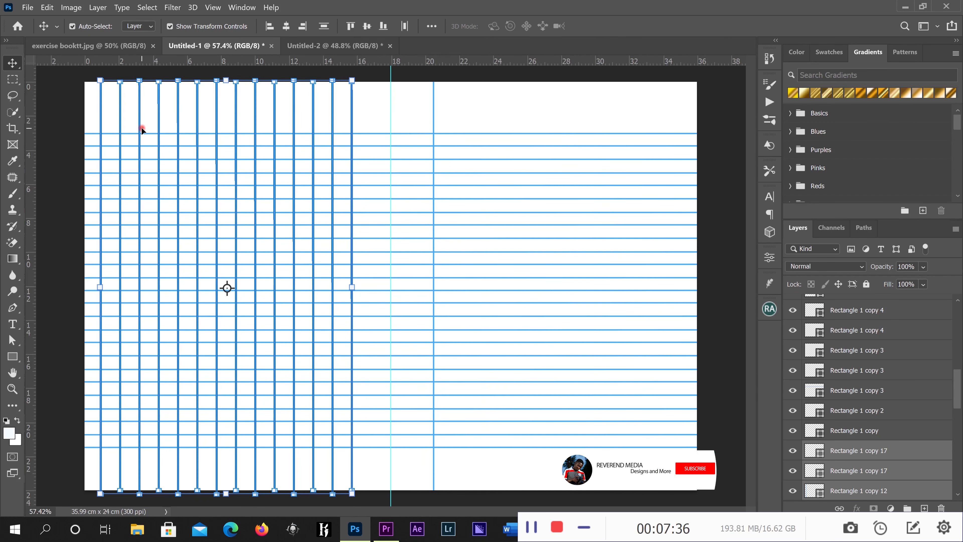
pyautogui.click(522, 78)
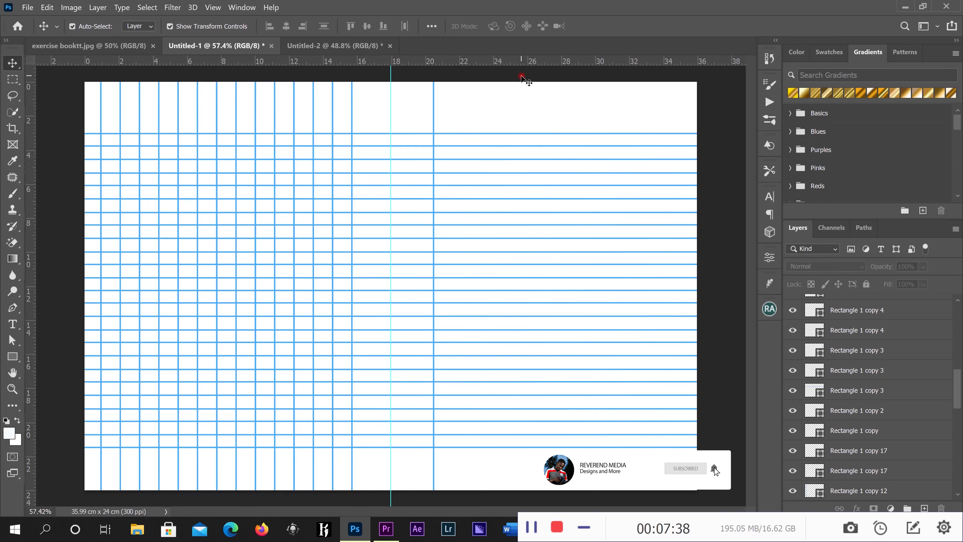
# Step: Duplicate all the left page's vertical lines and move the copies 19.55 cm right onto the right page, keeping them level
pyautogui.moveTo(363, 78); pyautogui.dragTo(82, 121)
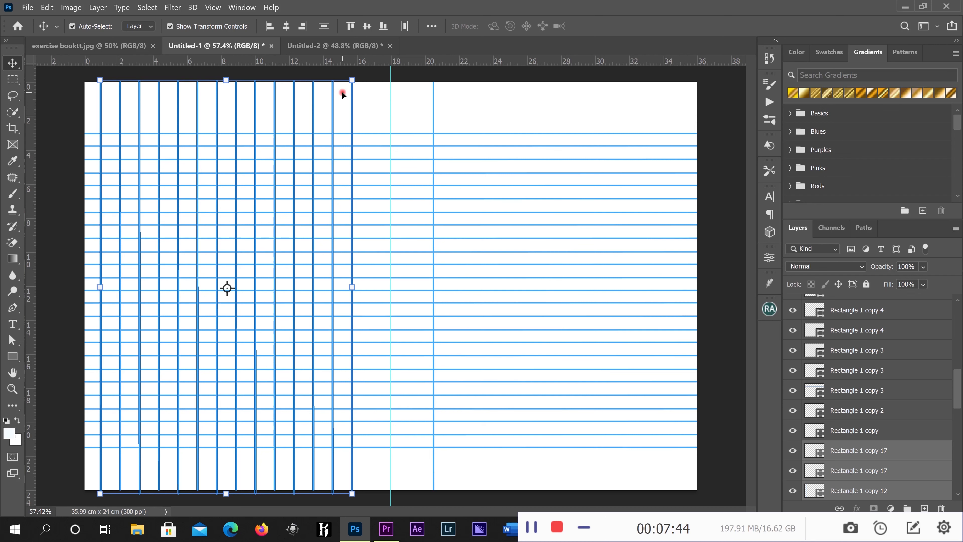
pyautogui.press('ctrl')
pyautogui.hotkey('ctrl', 'j')
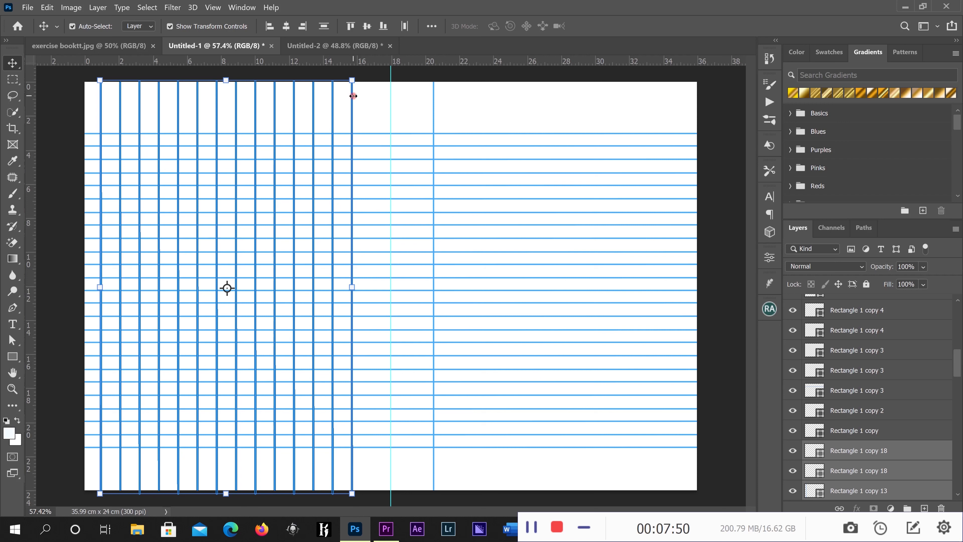
pyautogui.moveTo(352, 97); pyautogui.dragTo(685, 102)
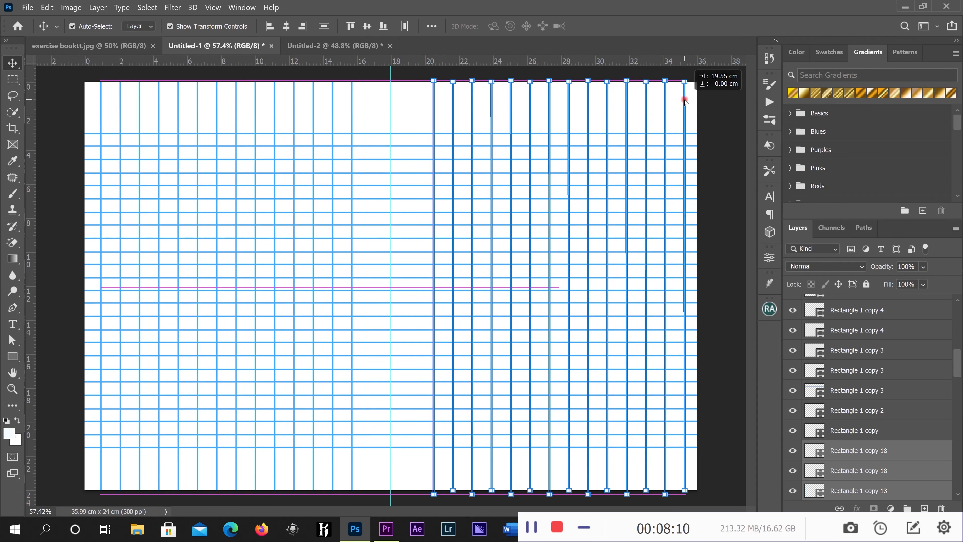
pyautogui.moveTo(685, 102); pyautogui.dragTo(686, 103)
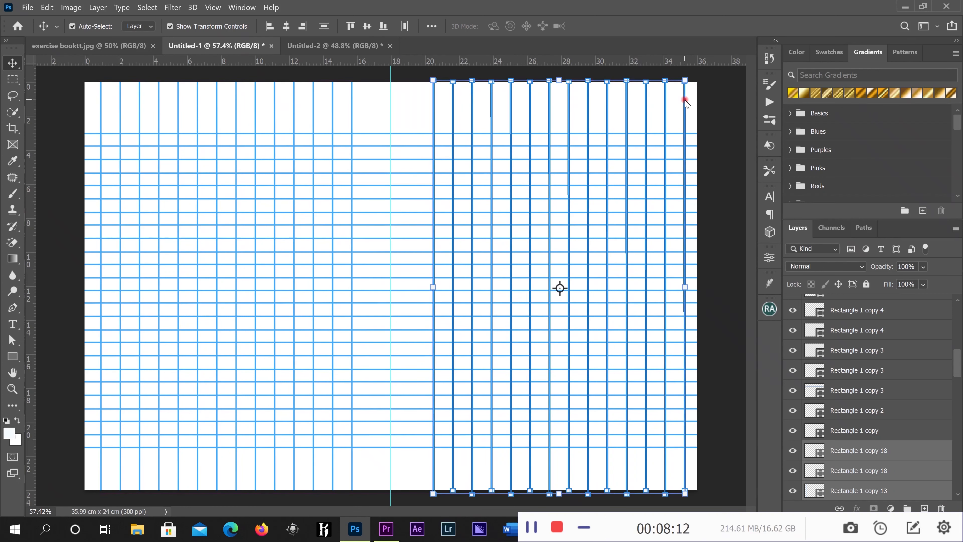
pyautogui.click(715, 97)
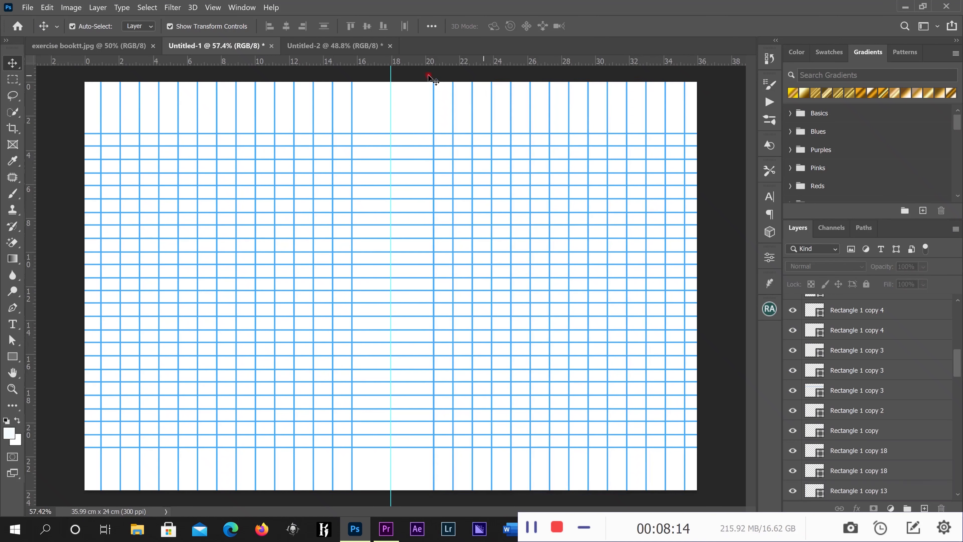
# Step: Delete the overlapping extra vertical line at about 20.5 cm, the first column line right of the centre guide
pyautogui.click(434, 93)
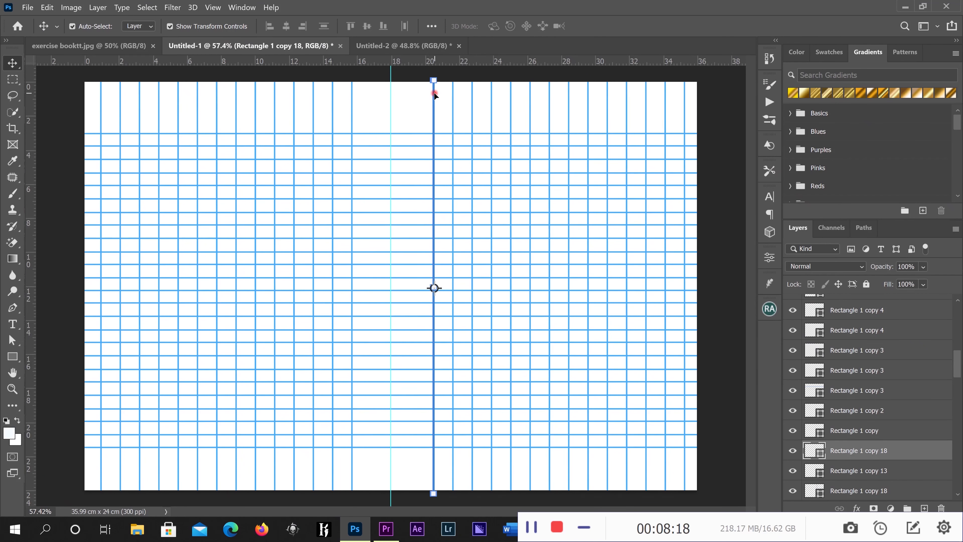
pyautogui.press('Delete')
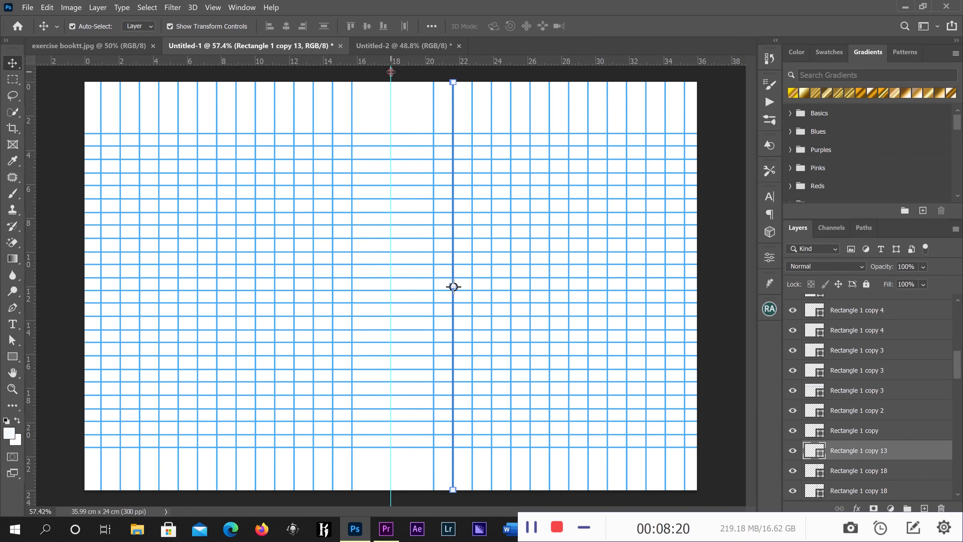
pyautogui.click(712, 82)
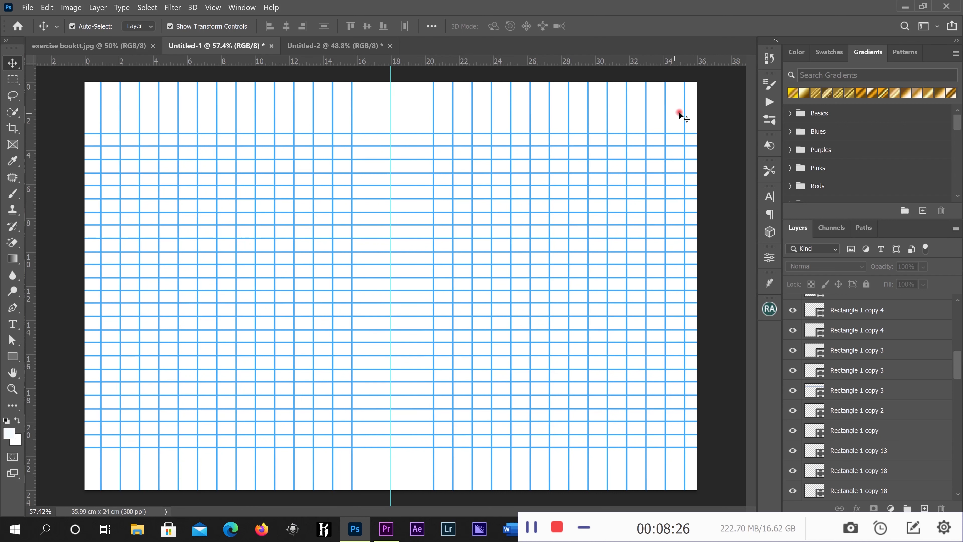
# Step: Select all the vertical lines right of the centre guide and nudge them about 0.2 cm left, toward the guide
pyautogui.moveTo(715, 79); pyautogui.dragTo(432, 104)
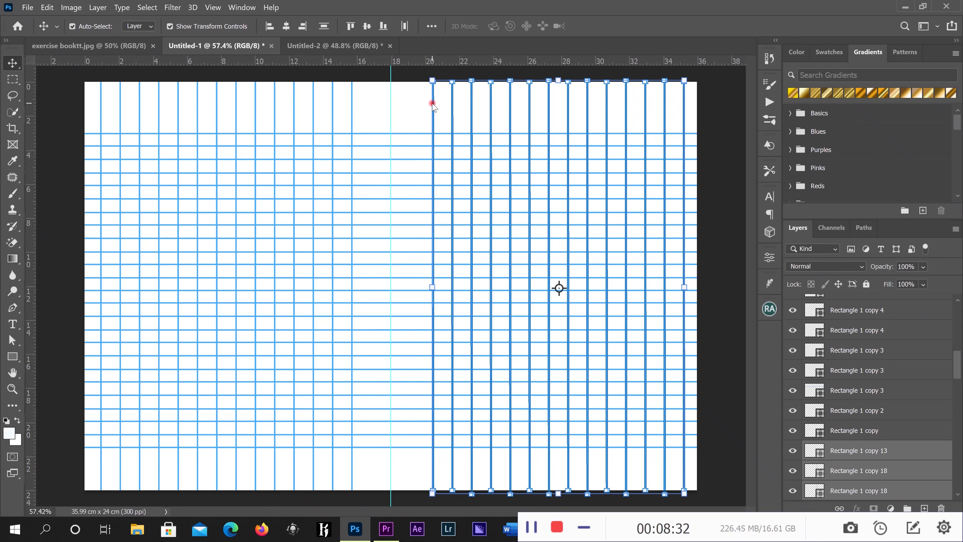
pyautogui.press('Left')
pyautogui.press('Left')
pyautogui.press('Left')
pyautogui.press('Left')
pyautogui.press('Left')
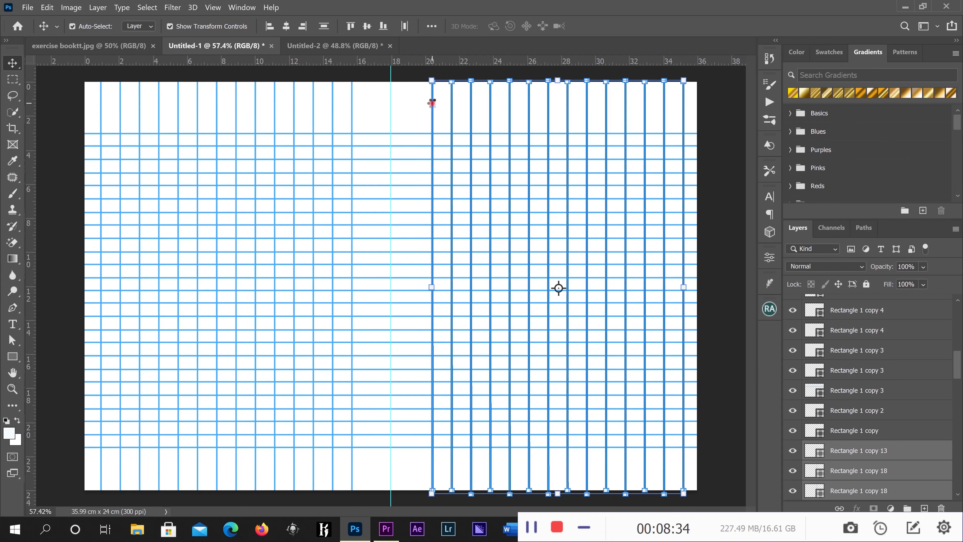
pyautogui.press('Left')
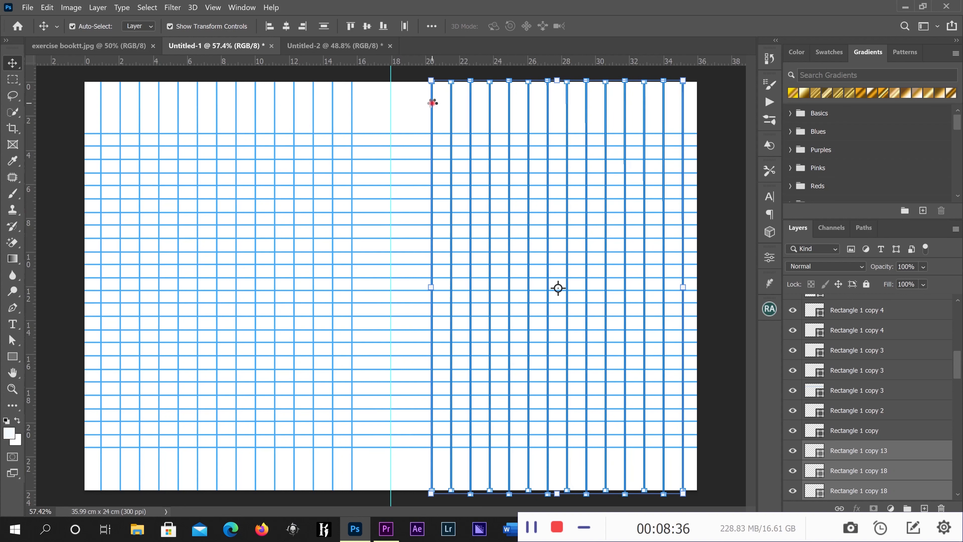
pyautogui.press('Left')
pyautogui.press('Left')
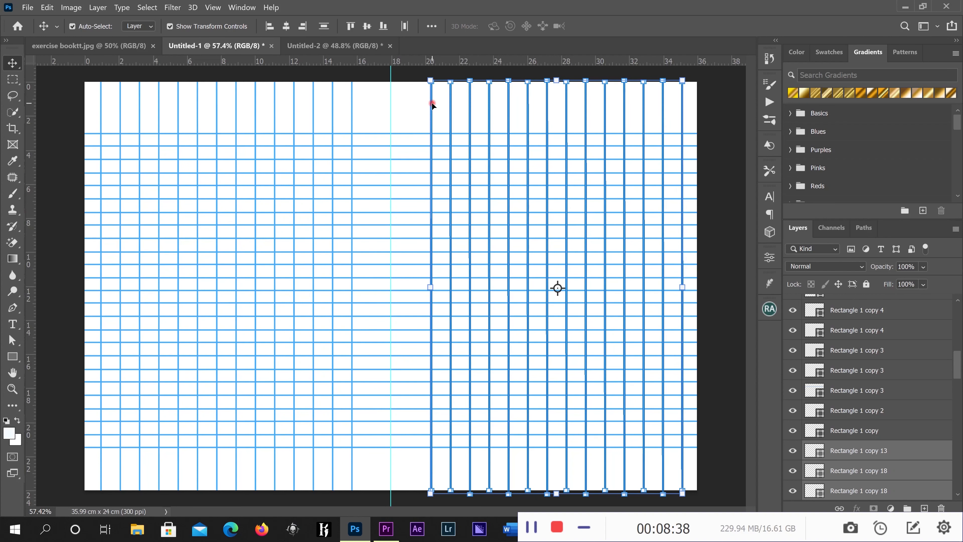
pyautogui.press('Left')
pyautogui.press('Left')
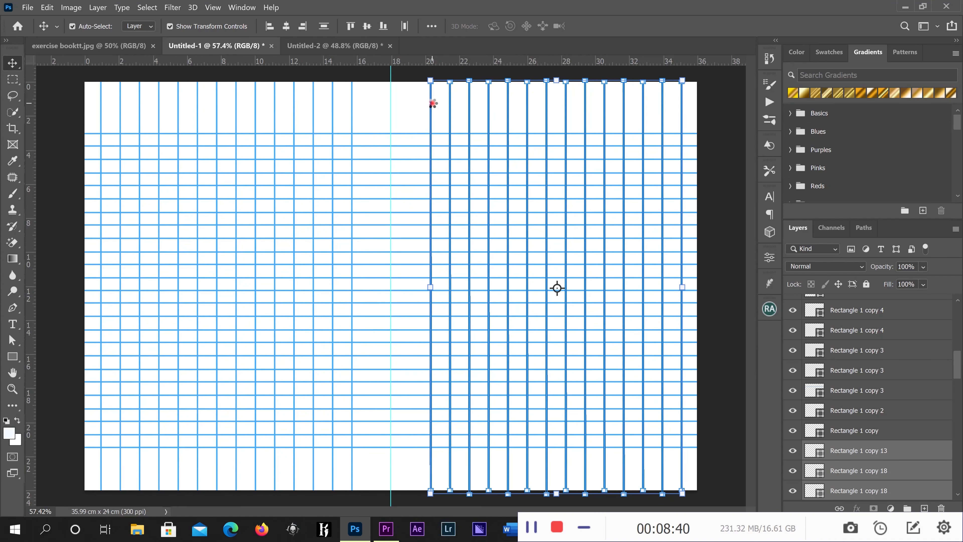
pyautogui.press('Left')
pyautogui.press('Left')
pyautogui.press('Left')
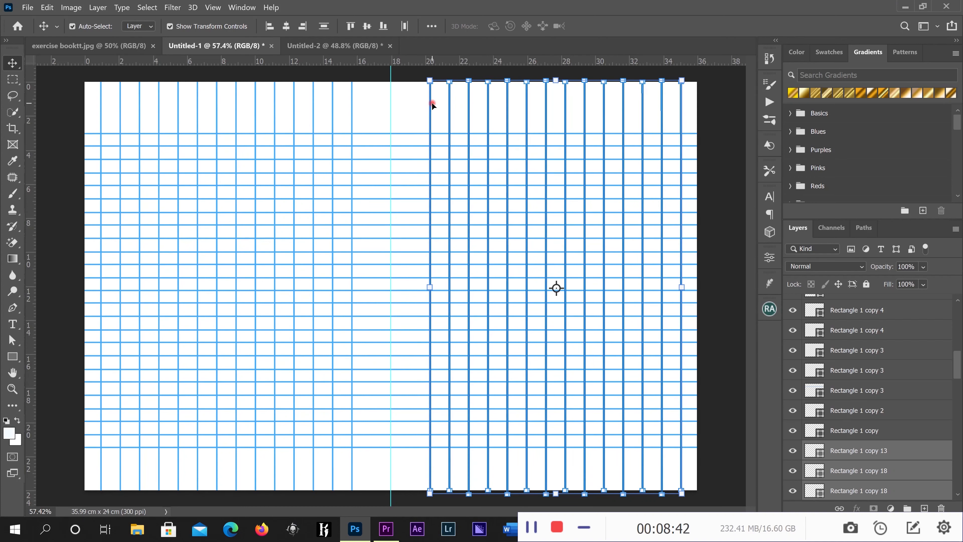
pyautogui.press('Left')
pyautogui.press('Left')
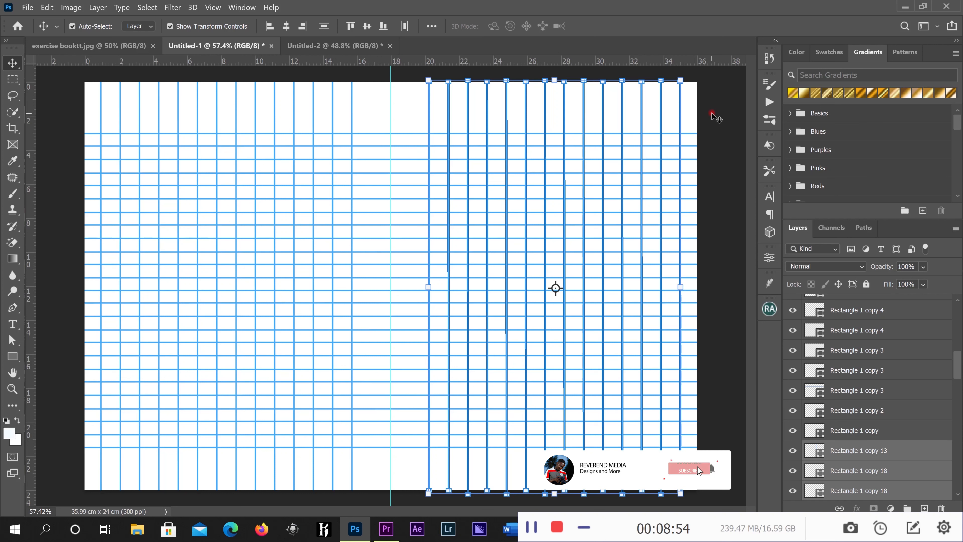
pyautogui.click(558, 527)
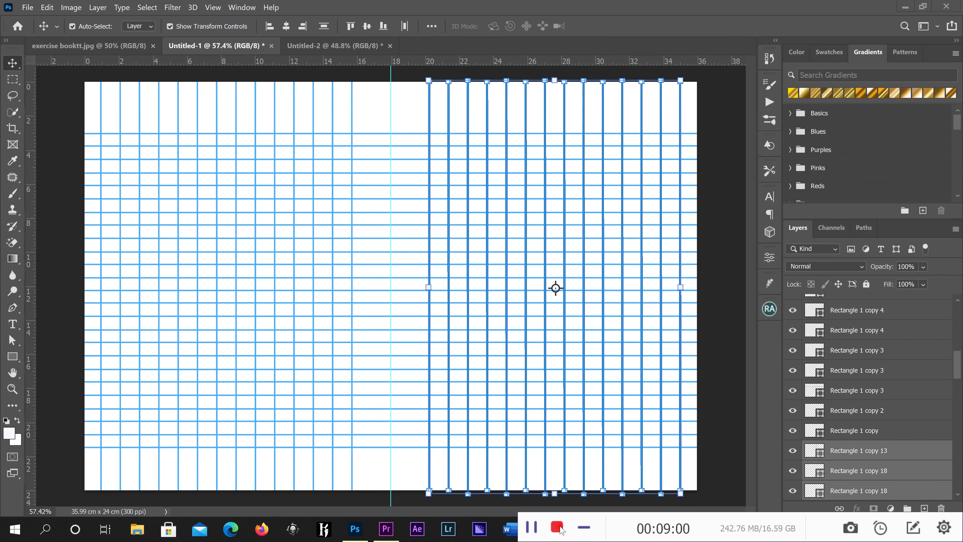